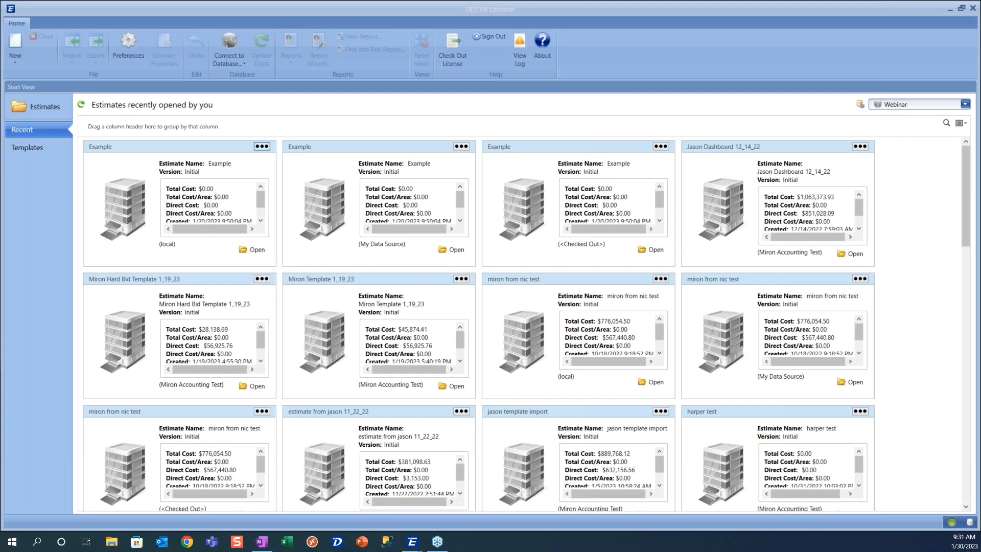
- Create a new estimate named Webinar from the Estimate Template - Standard template
click(31, 149)
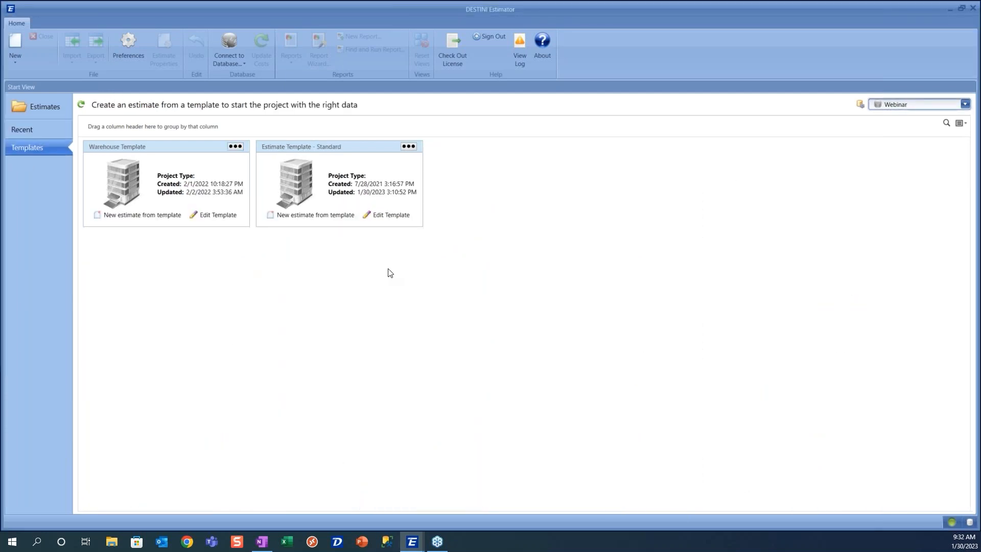
click(297, 219)
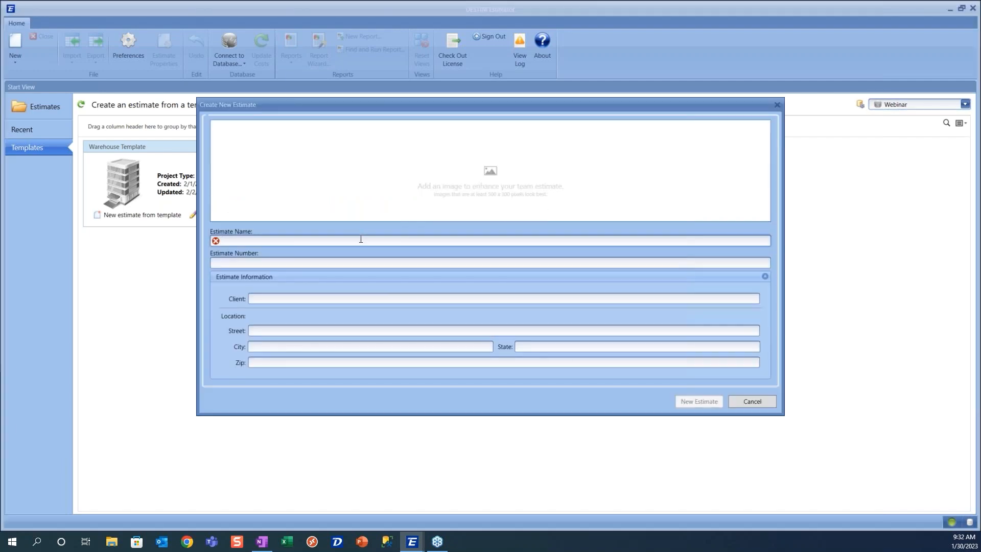
text(Webinar)
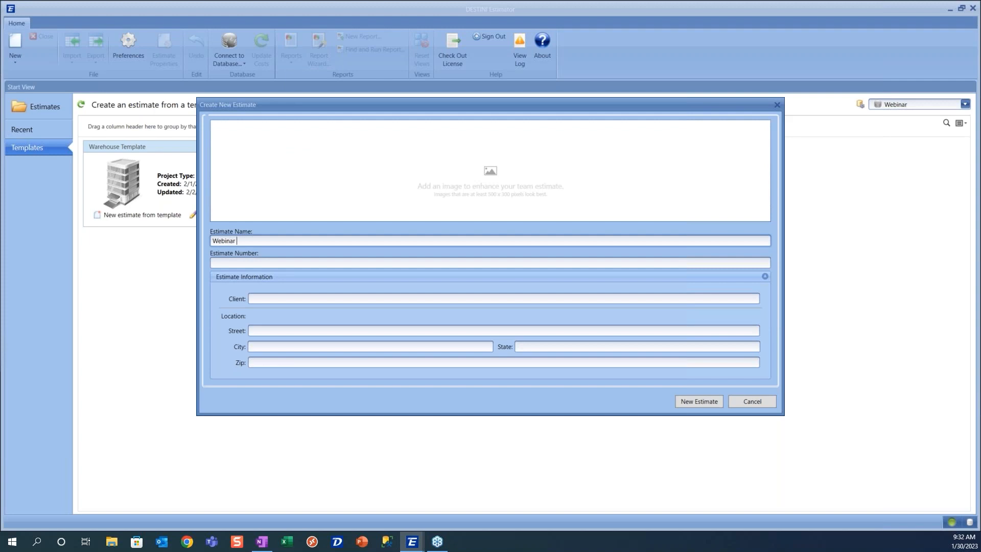
click(692, 403)
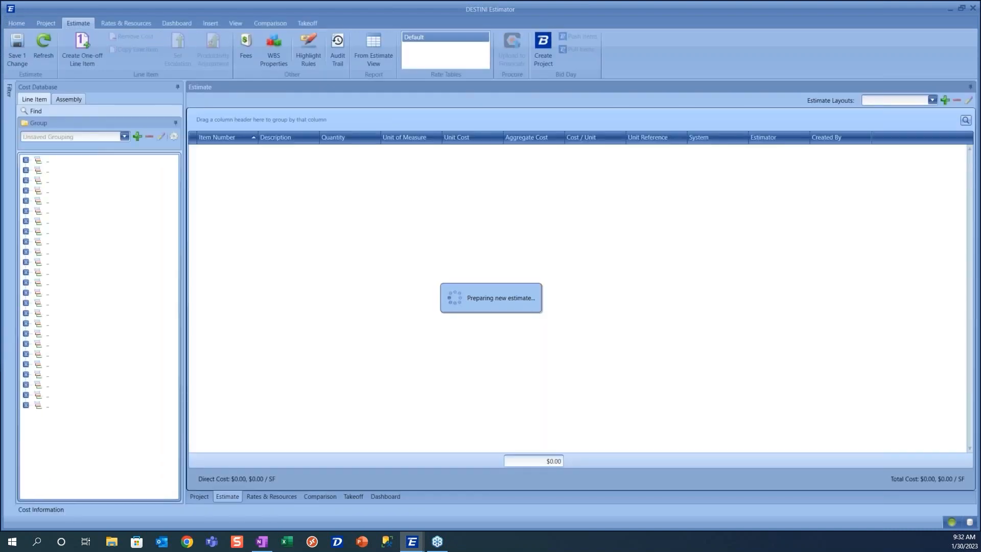
- Collapse the Cost Database pane, reopen it and dock it again
click(178, 87)
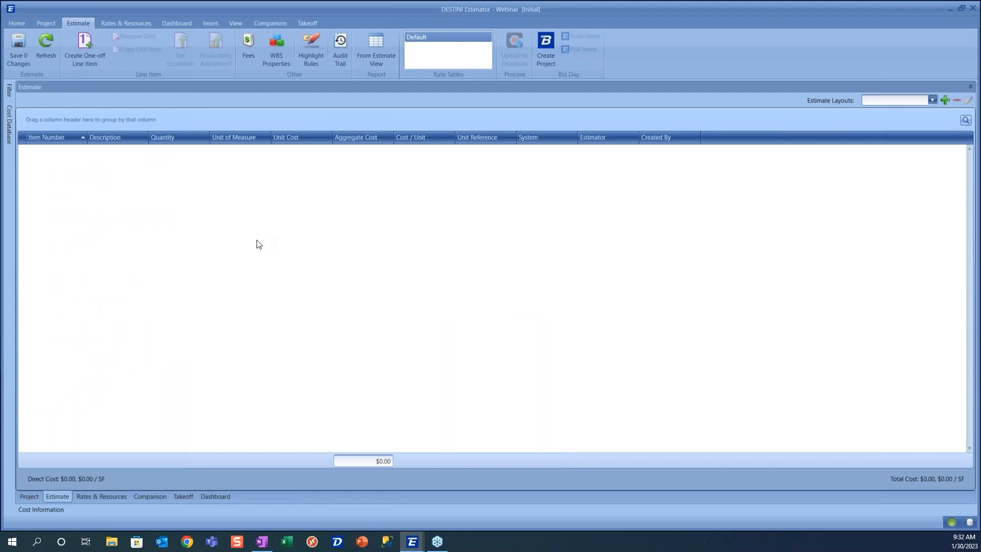
click(7, 119)
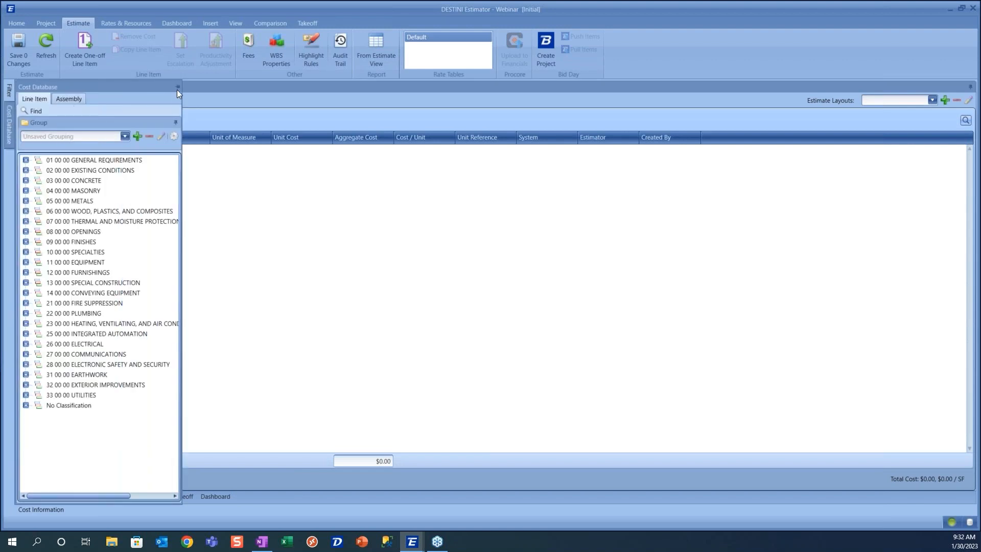
click(178, 86)
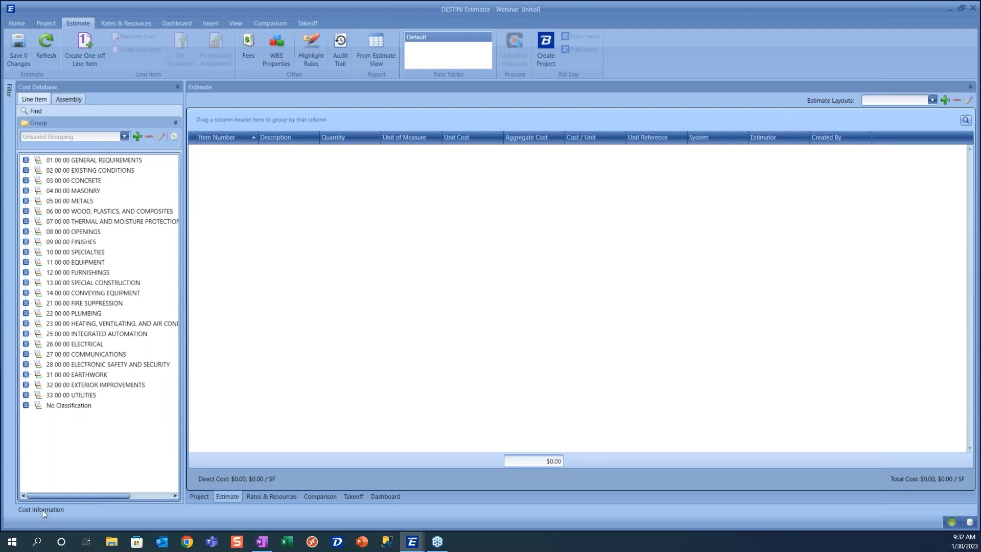
- Keep the Cost Information pane docked open and reduce its height to enlarge the estimate area
mouse_move(43, 508)
click(969, 437)
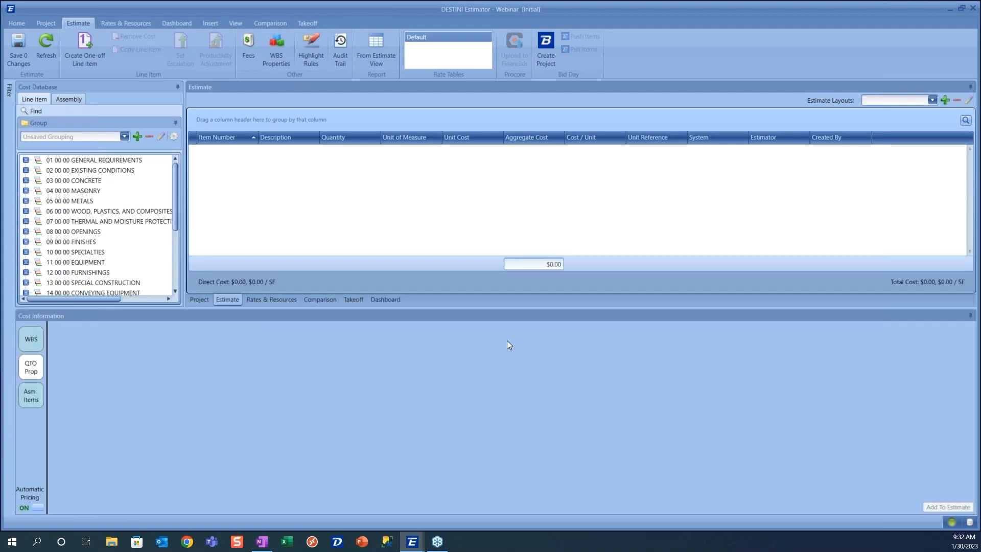
drag(489, 309, 485, 350)
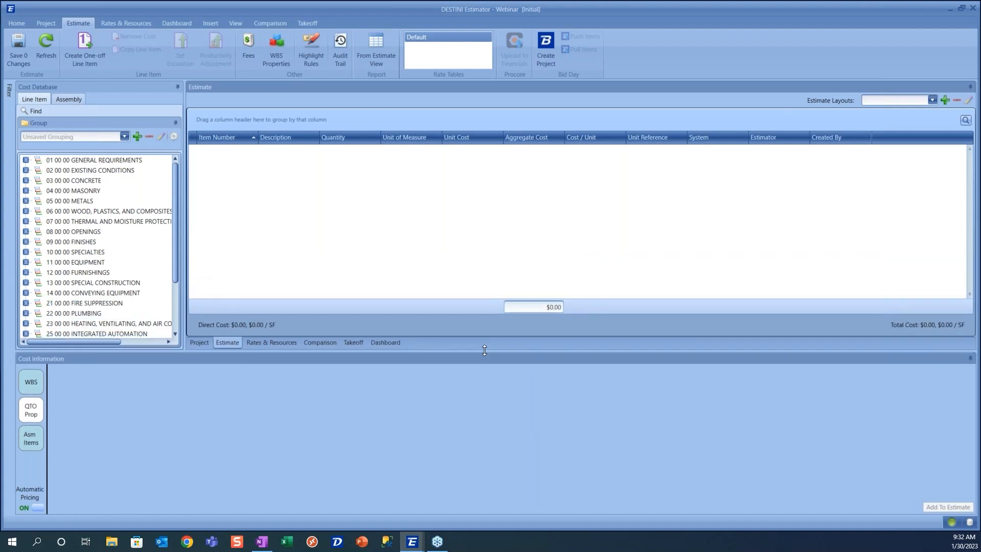
- Add line item 09200.000 Ceiling board - 1/2" from 09 20 00 Plaster and Gypsum Board to the estimate
click(25, 241)
click(38, 262)
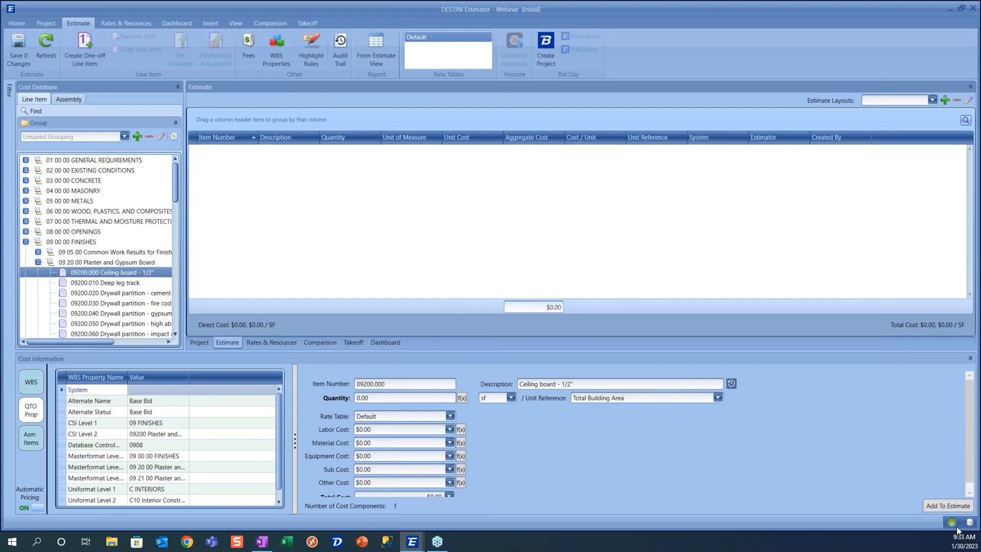
click(956, 507)
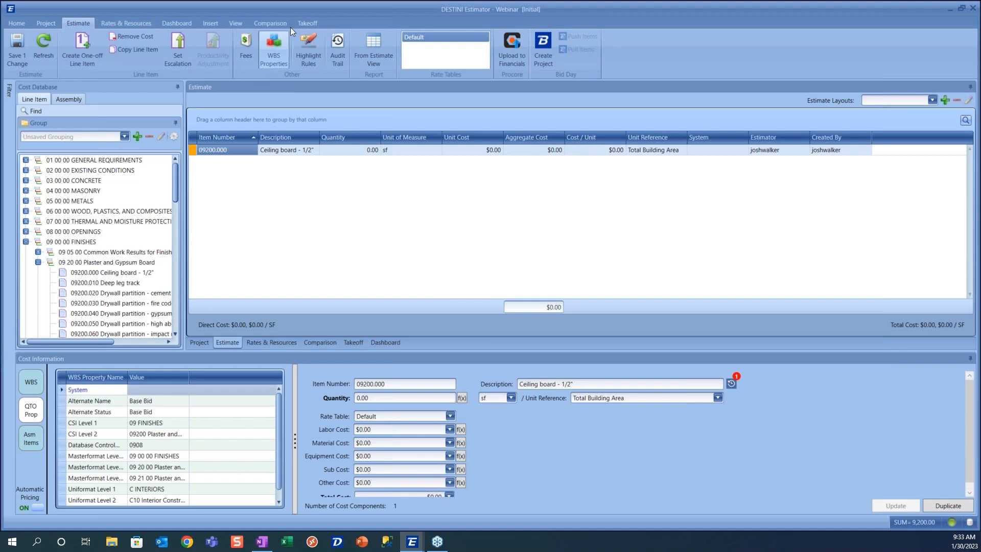
- Load the PDF Example Drawing Package1 from the Desktop folder into the Takeoff view
click(308, 23)
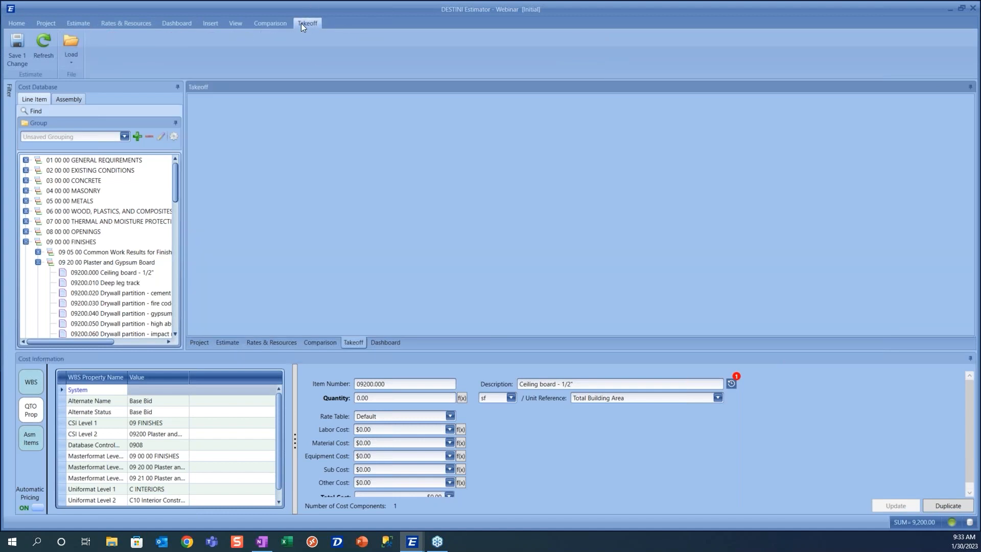
click(79, 65)
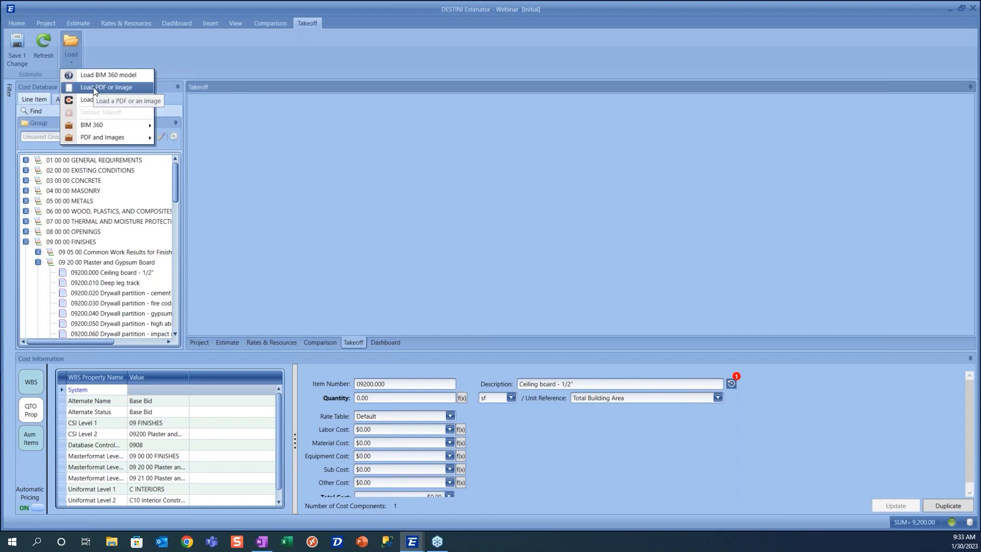
click(93, 87)
click(141, 75)
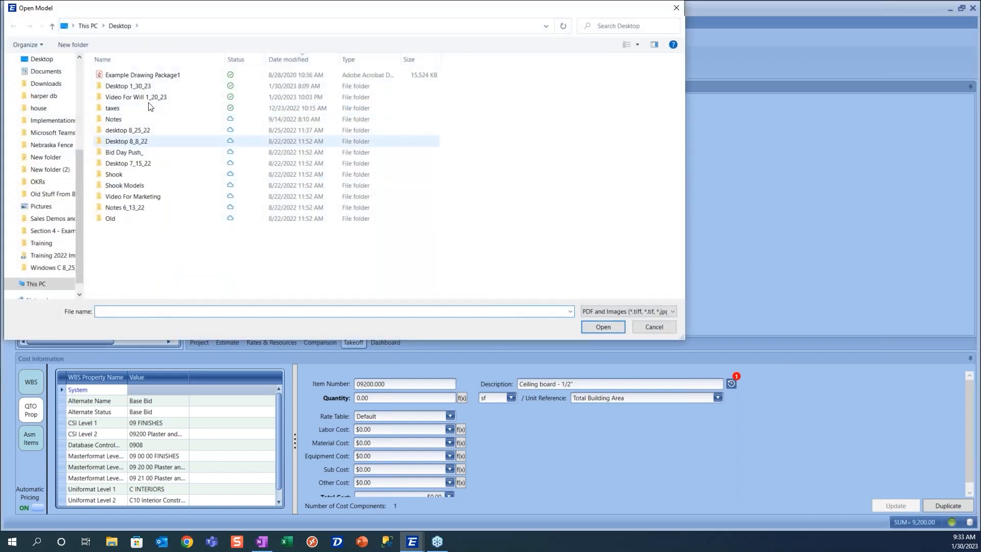
click(604, 328)
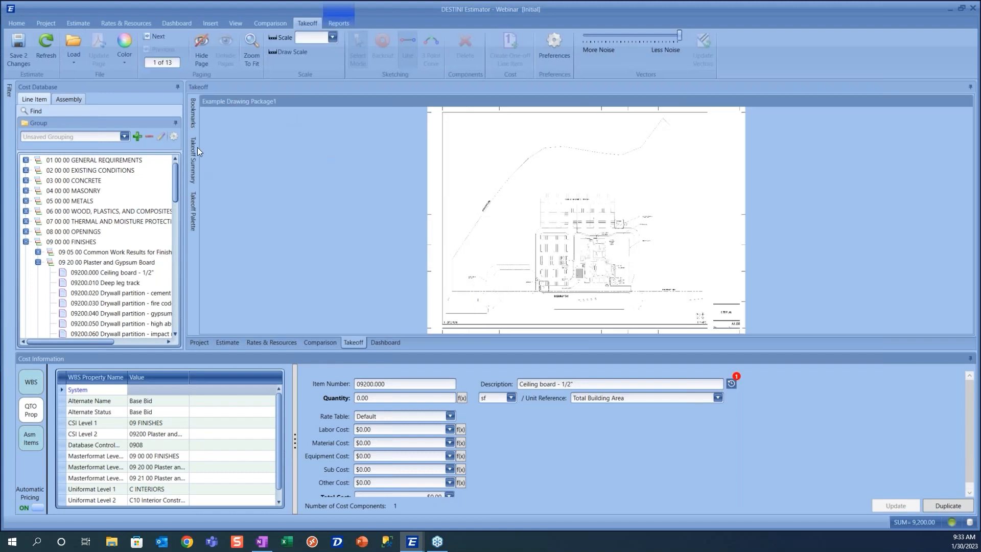
- Go to drawing sheet A2-10 and set its scale to 1/8" = 1', accepting the scale change
click(193, 117)
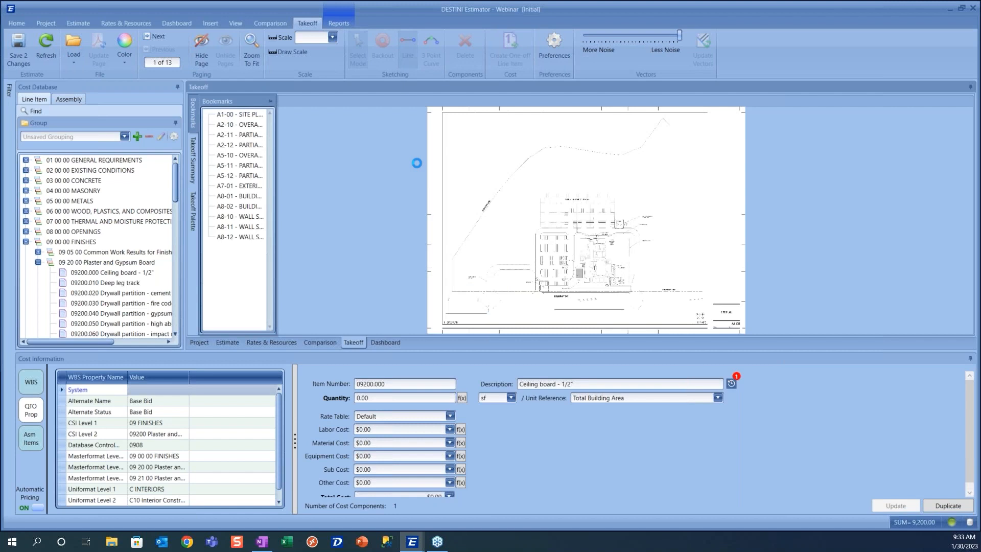
click(239, 124)
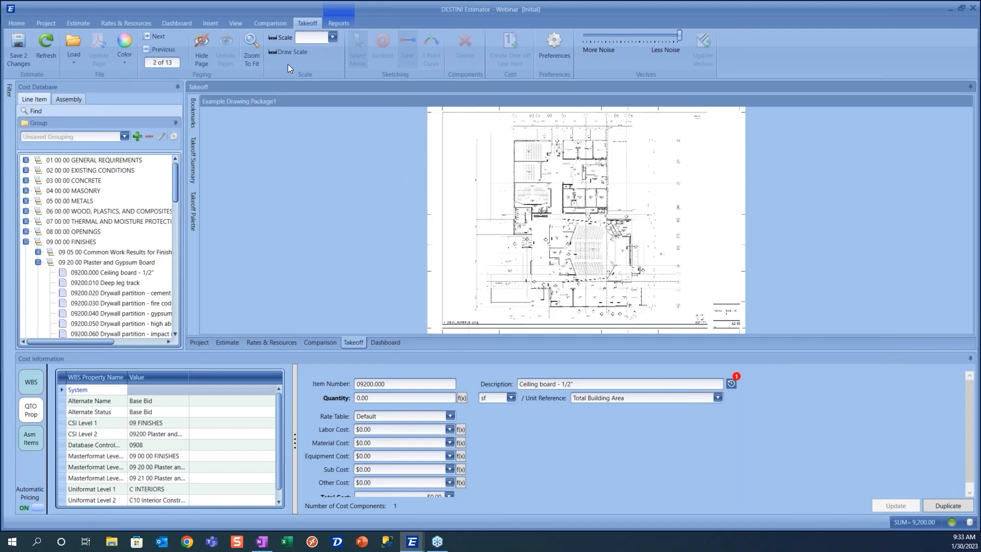
click(320, 38)
click(312, 61)
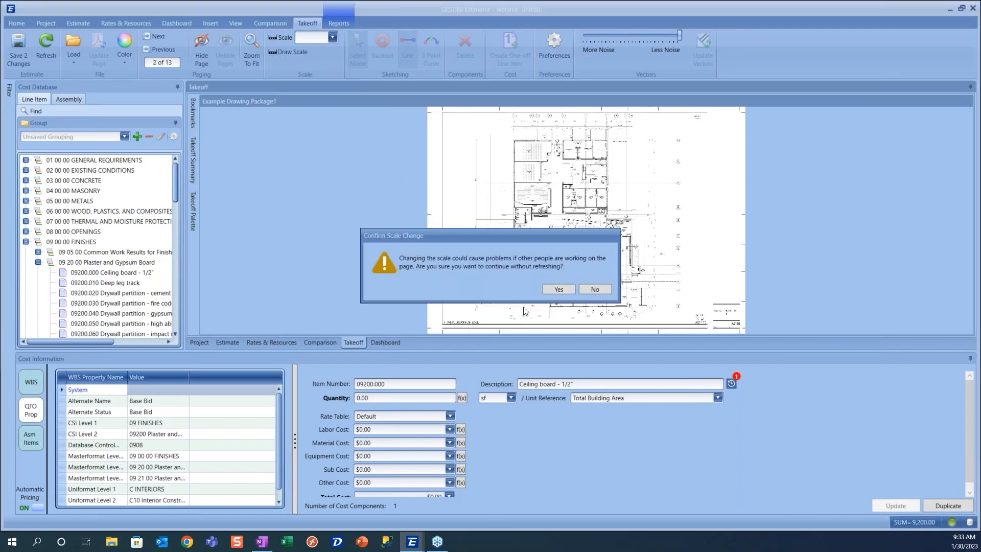
click(558, 289)
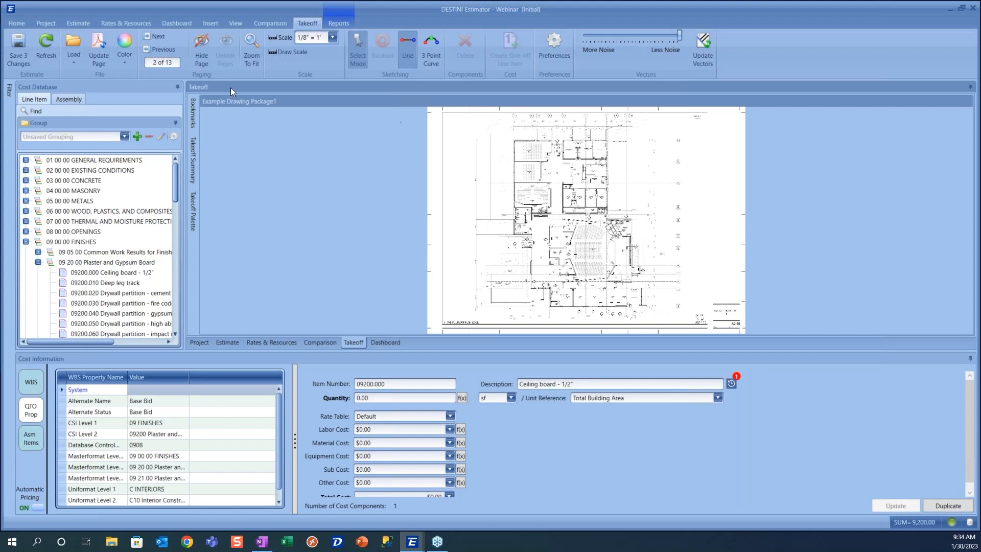
- Keep the Takeoff Palette docked open and adjust its width so the full item names show
click(194, 221)
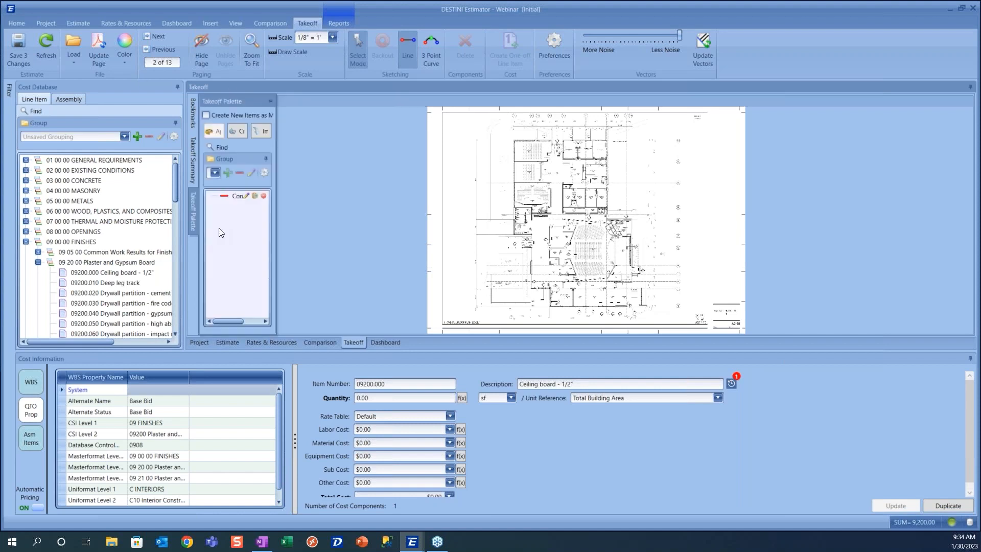
click(328, 101)
mouse_move(372, 225)
mouse_down()
mouse_move(312, 226)
mouse_move(319, 224)
mouse_up()
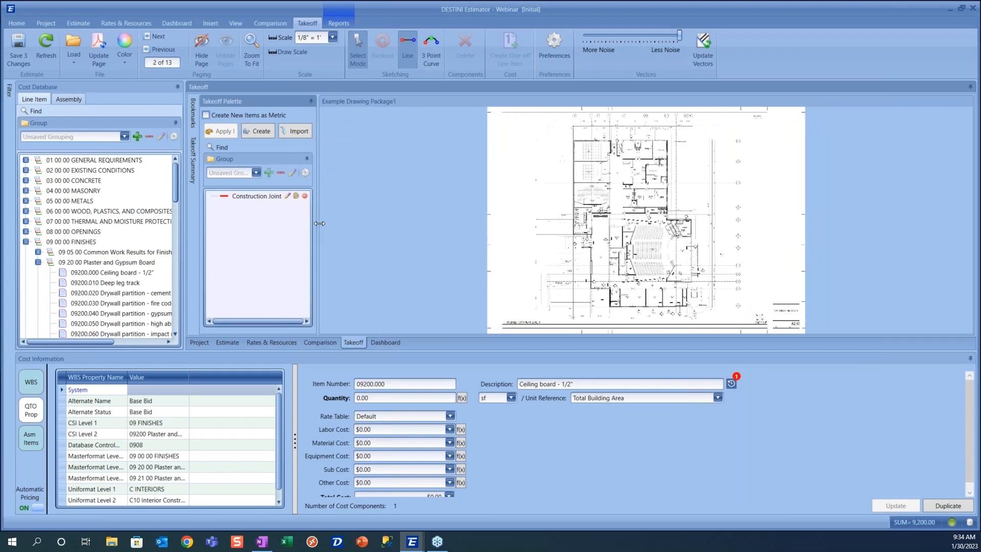
- Trace a Construction Joint takeoff along the building's left exterior wall, from the upper corner through the wall offsets to the lower corner
click(240, 196)
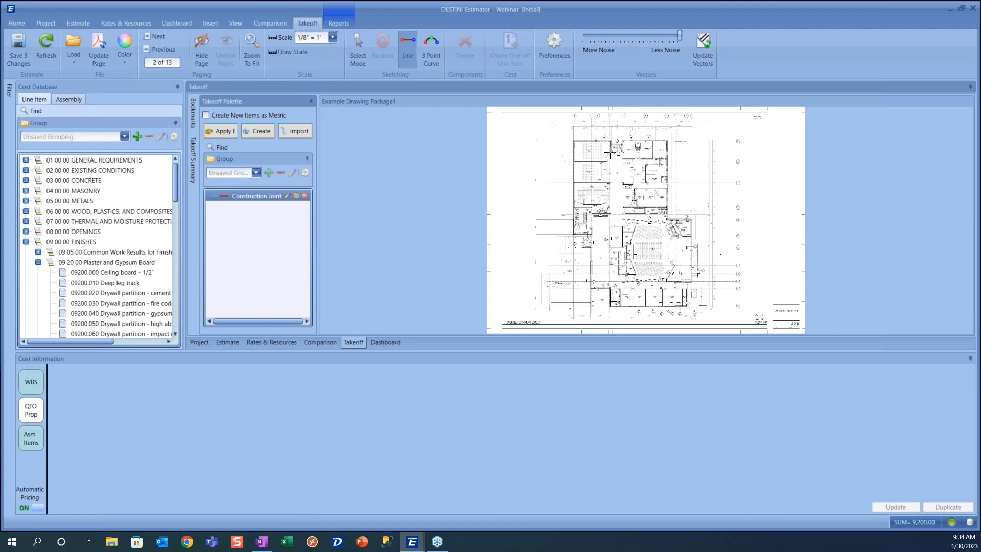
scroll(616, 175, up, 4)
drag(621, 182, 523, 176)
click(446, 114)
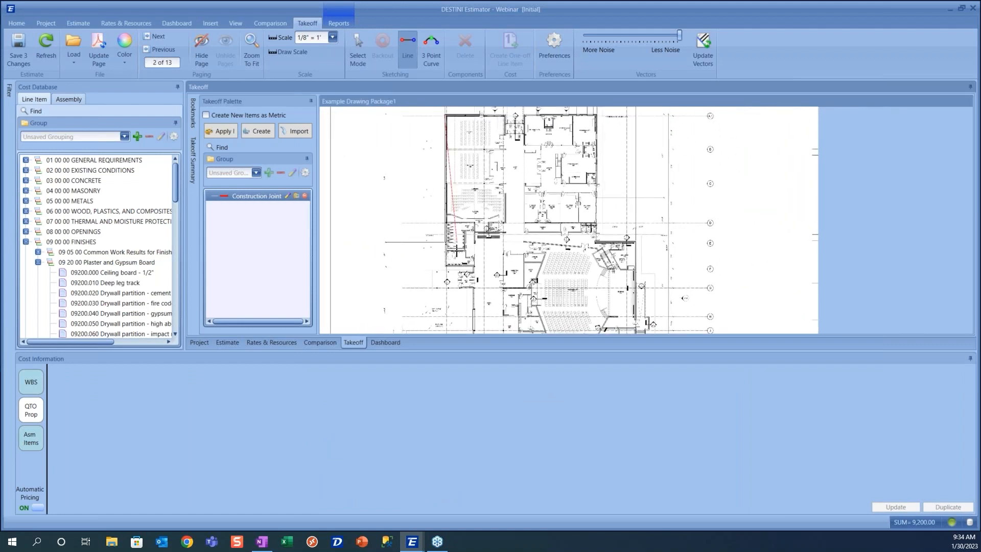
click(446, 266)
click(473, 266)
drag(504, 299, 504, 214)
click(475, 269)
click(505, 268)
double_click(505, 295)
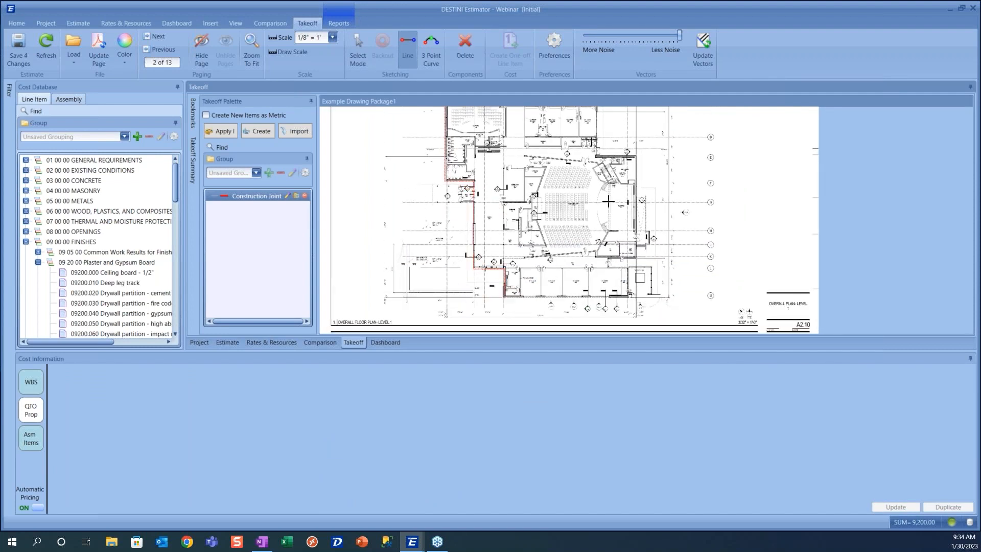
- Trace another Construction Joint takeoff down the building's upper right exterior wall and across the offset beside the auditorium
scroll(615, 198, down, 2)
scroll(616, 198, up, 4)
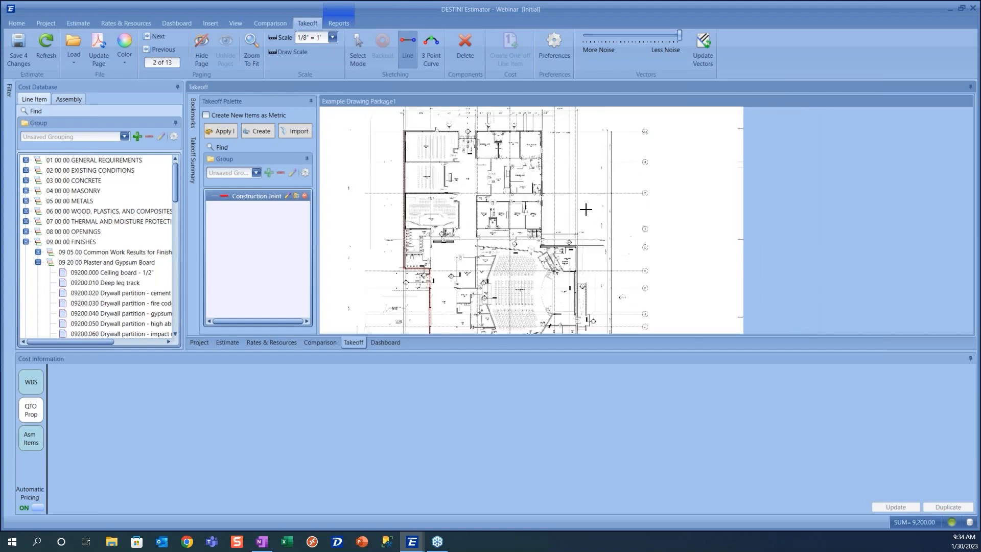
click(542, 130)
click(542, 247)
- Select the Slab on Grade assembly under Unclassified Items, hide its WBS properties and review its takeoff variables
click(62, 101)
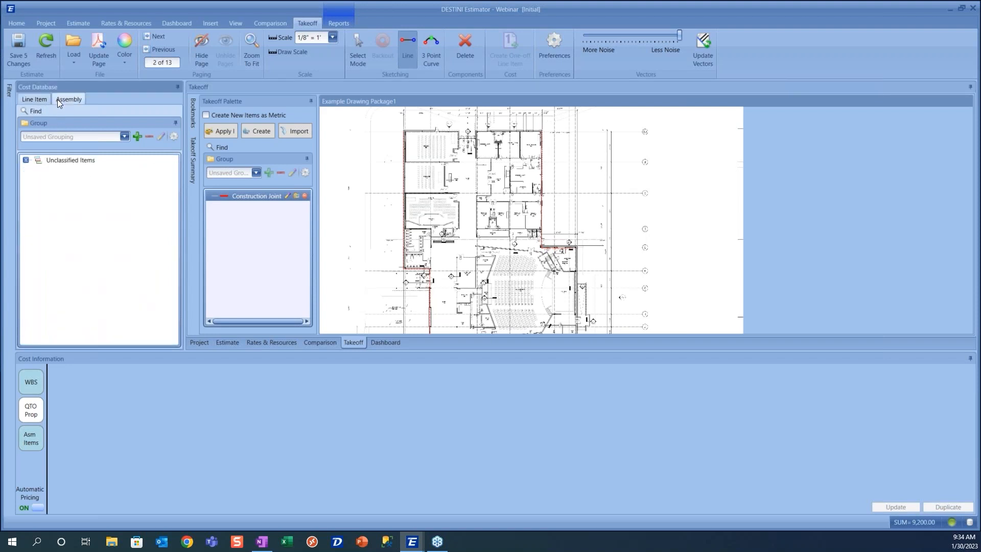
click(44, 97)
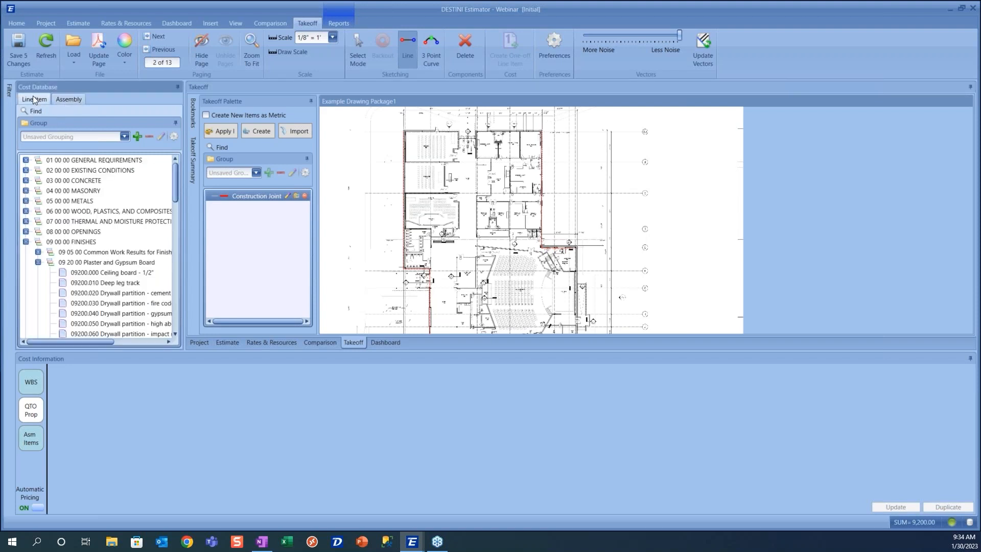
click(65, 100)
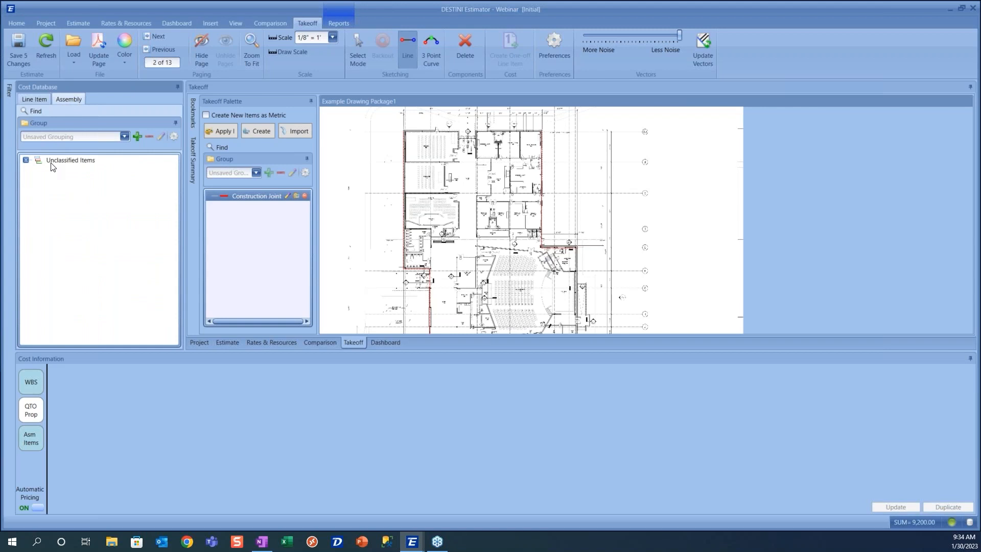
click(26, 160)
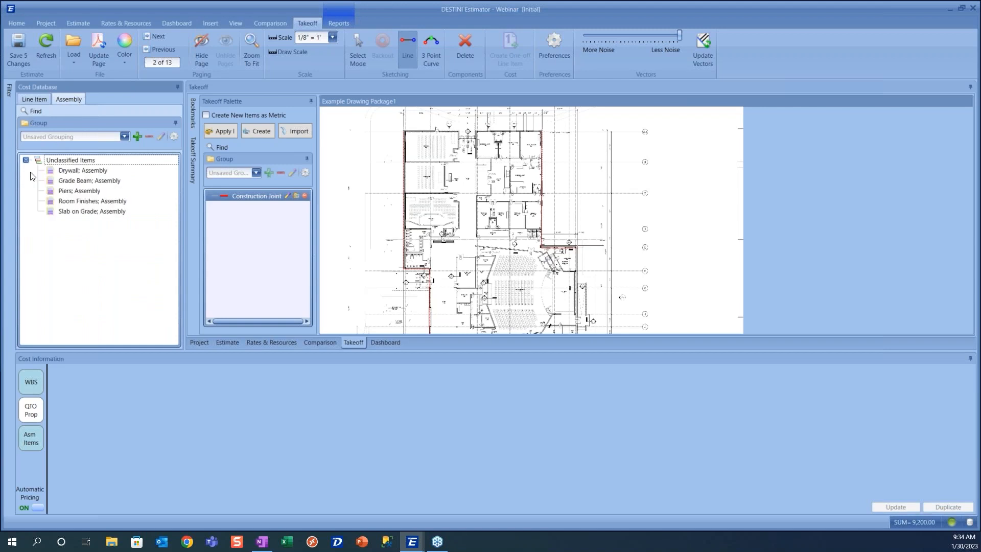
click(84, 212)
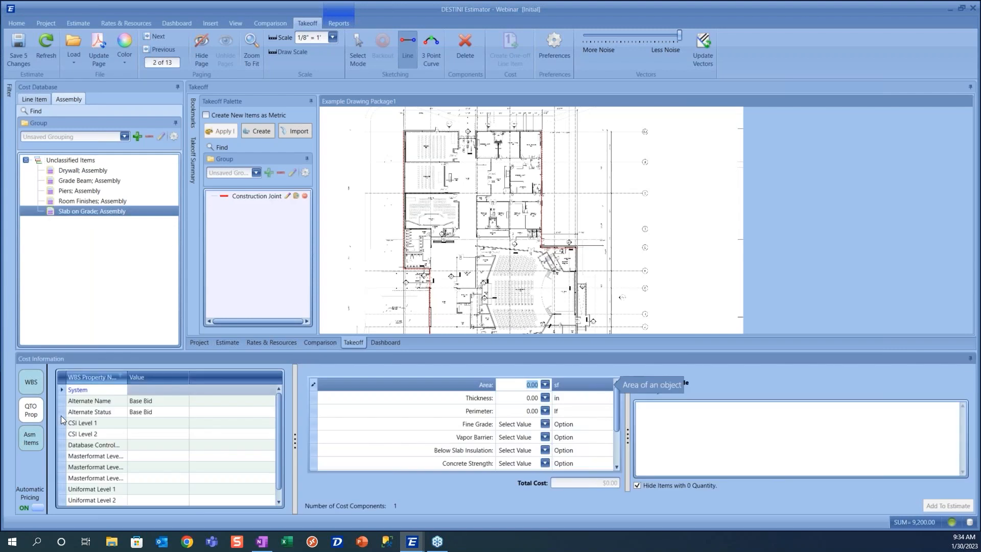
click(31, 382)
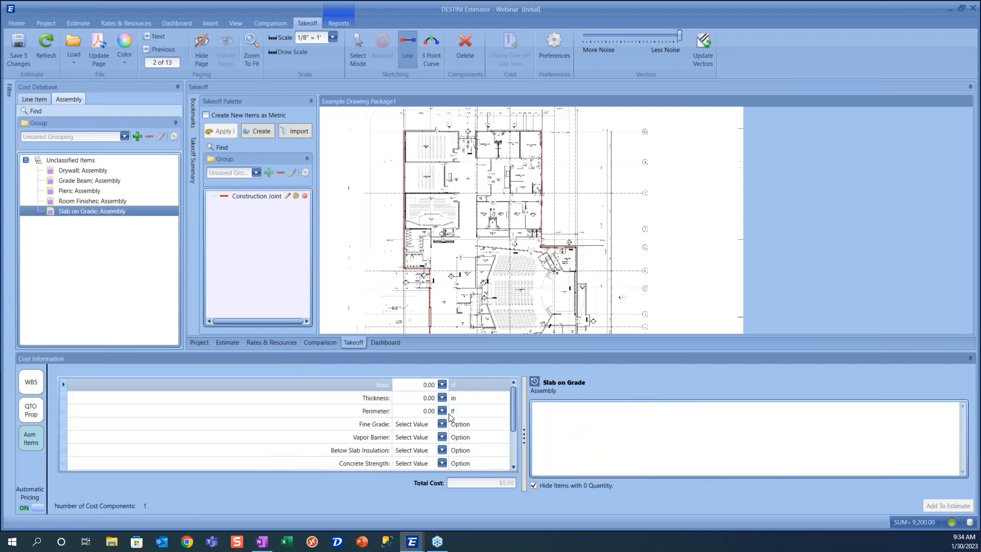
scroll(439, 440, down, 5)
scroll(425, 463, up, 3)
scroll(424, 464, up, 2)
- Trace the Slab on Grade assembly area around the building's full exterior outline, from the upper left corner clockwise through every wall offset
click(404, 126)
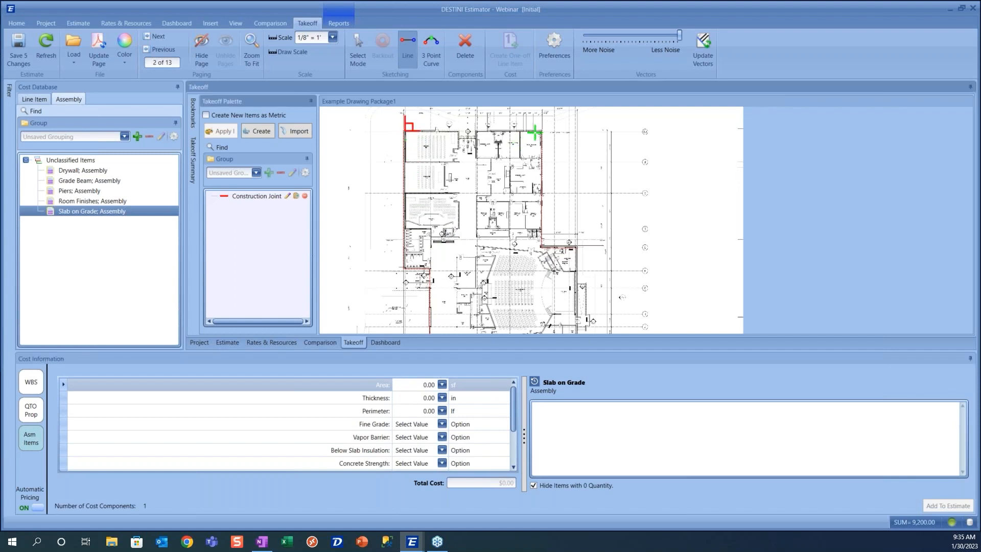
click(541, 246)
click(576, 247)
drag(590, 269, 588, 194)
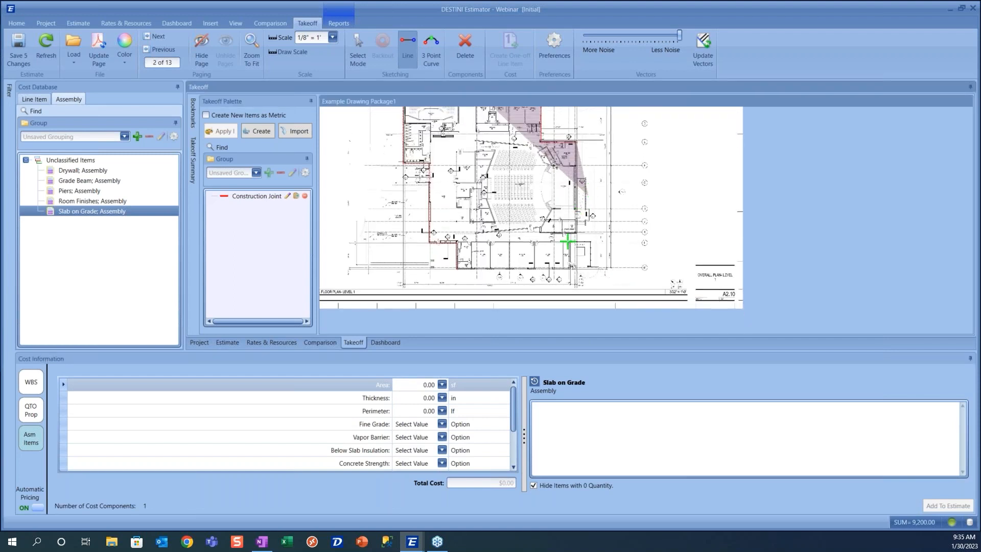
click(577, 232)
click(556, 237)
click(566, 268)
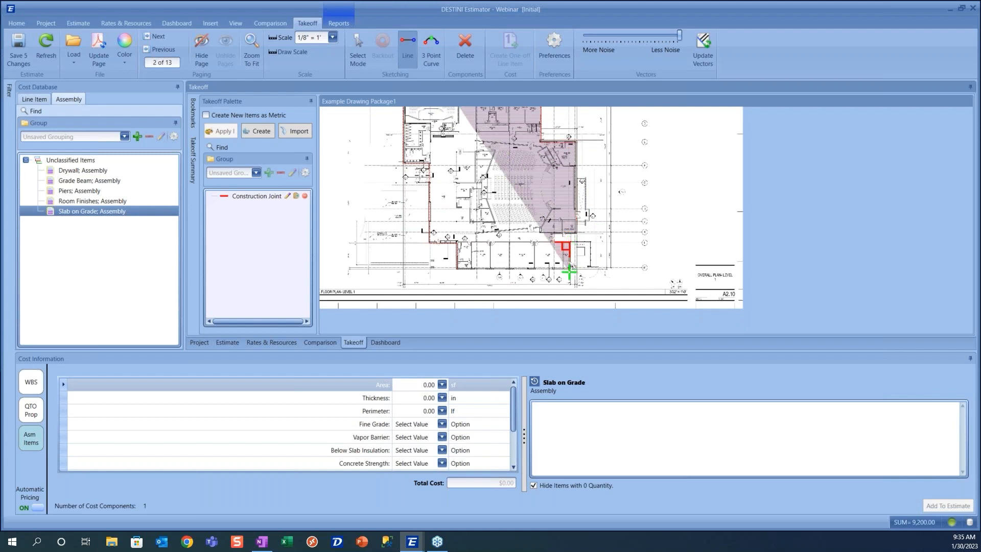
click(458, 267)
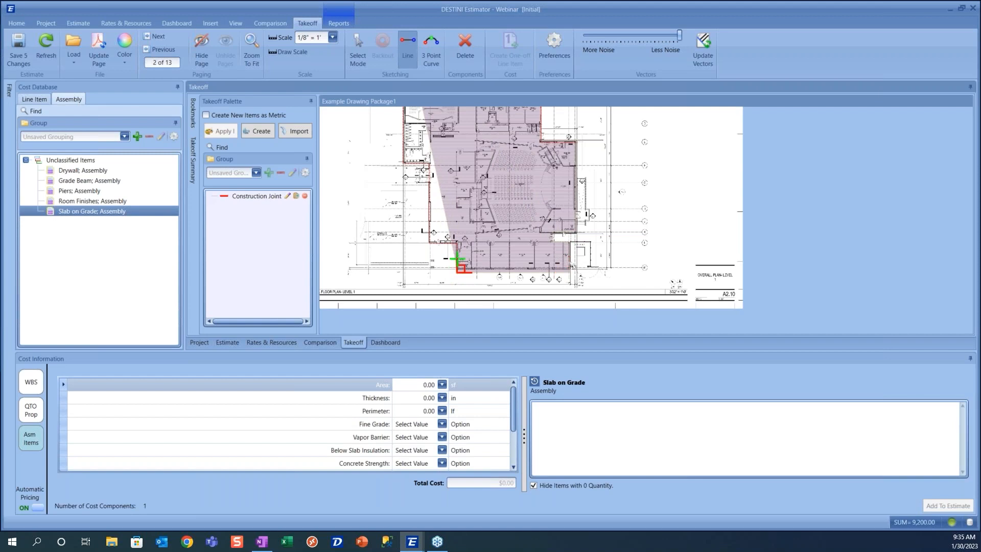
click(457, 243)
click(429, 242)
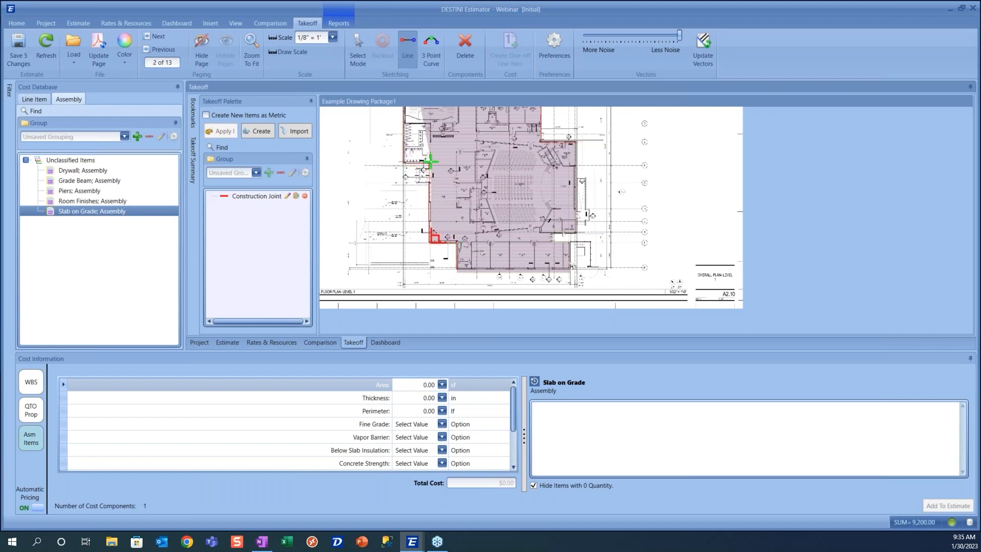
click(428, 166)
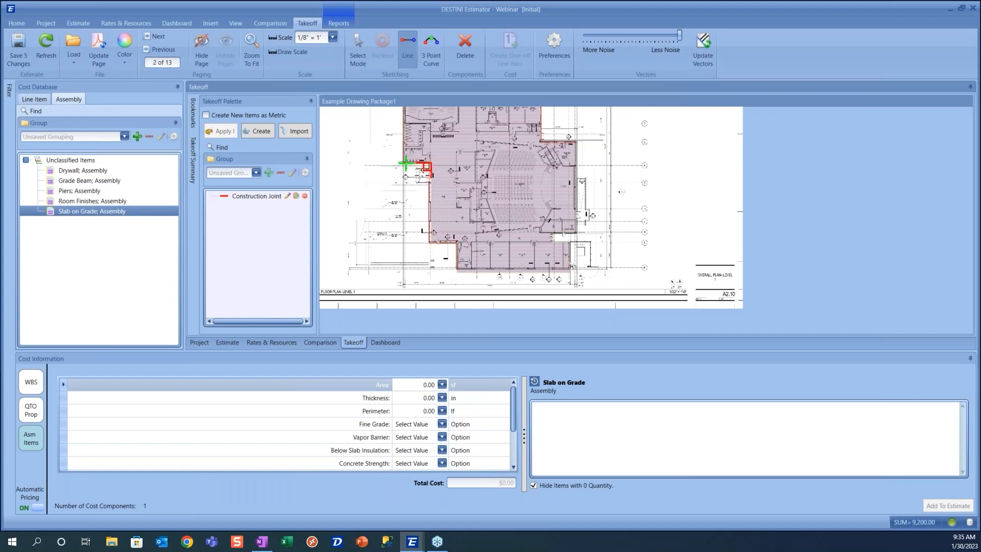
double_click(406, 164)
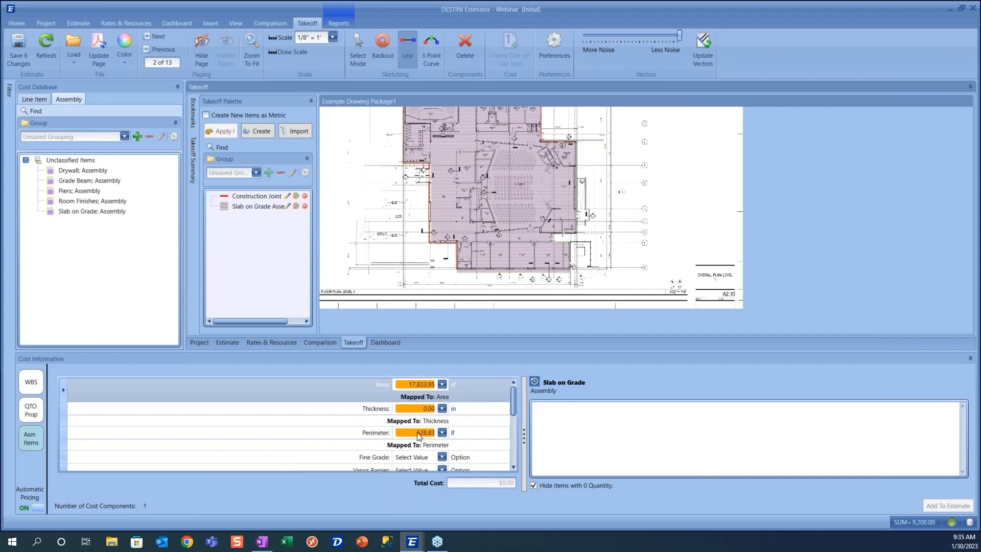
- Set the slab's thickness to 6 in and enlarge the Cost Information pane to show more assembly variables
click(422, 410)
text(6)
key(Tab)
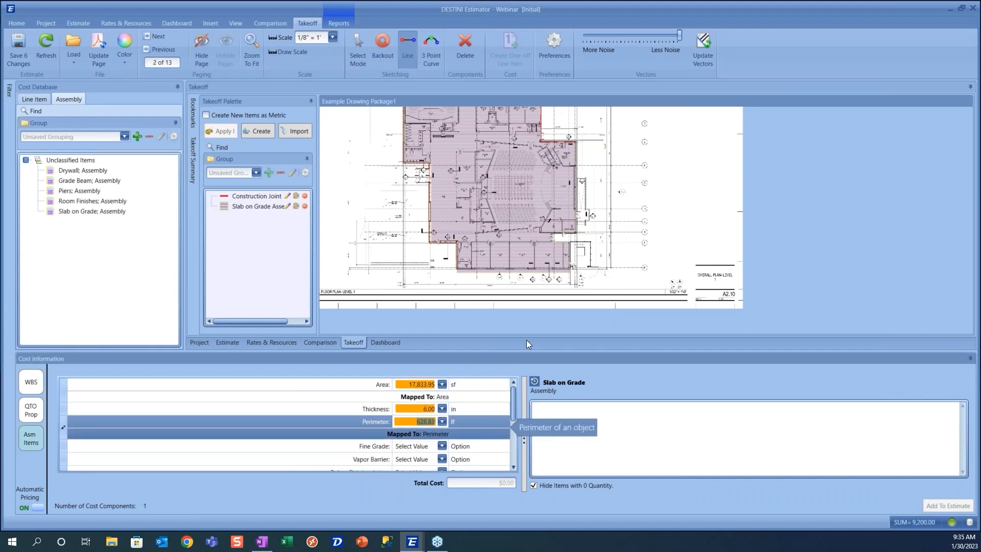
drag(538, 351, 544, 320)
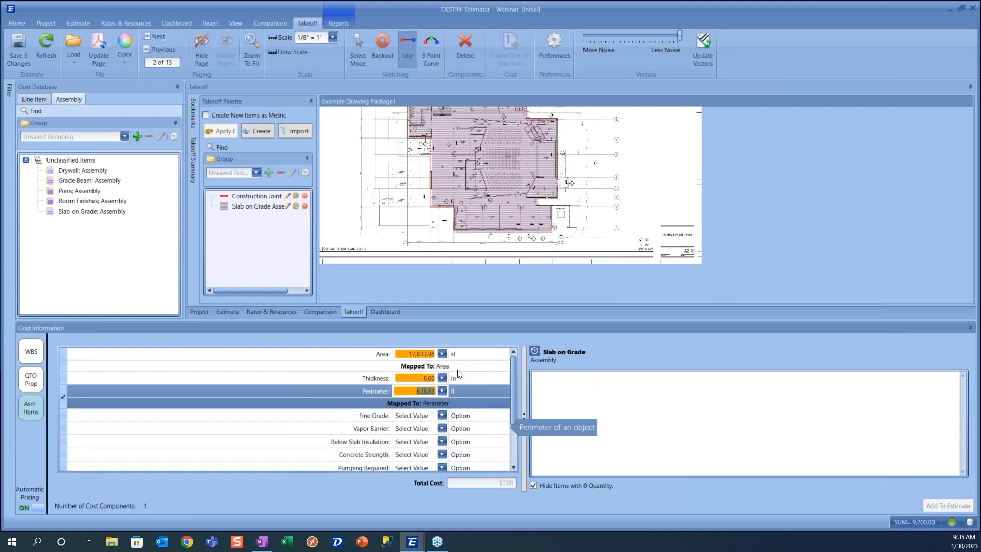
- Set the slab assembly's Below Slab Insulation to 2 inches and its Concrete Strength to 4000 psi
scroll(449, 394, down, 2)
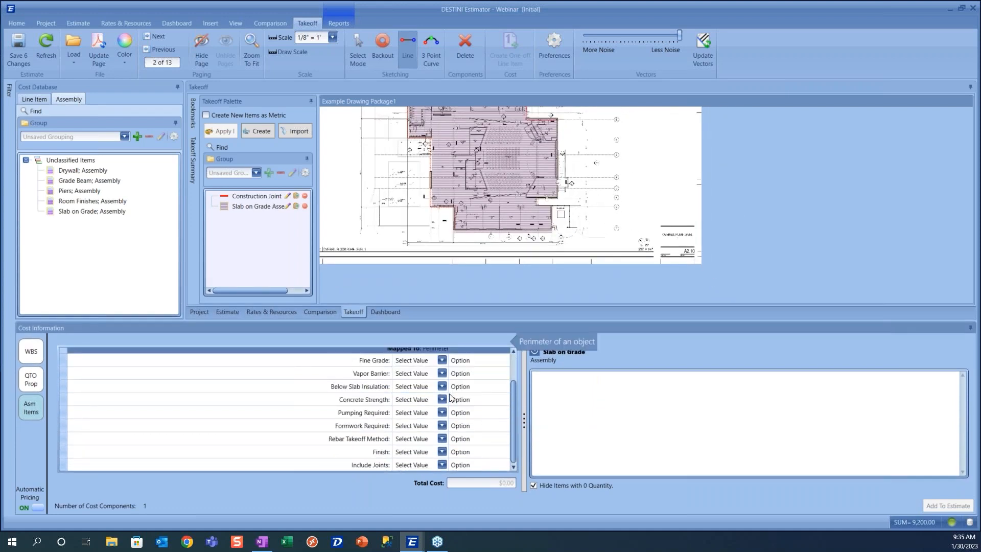
click(419, 387)
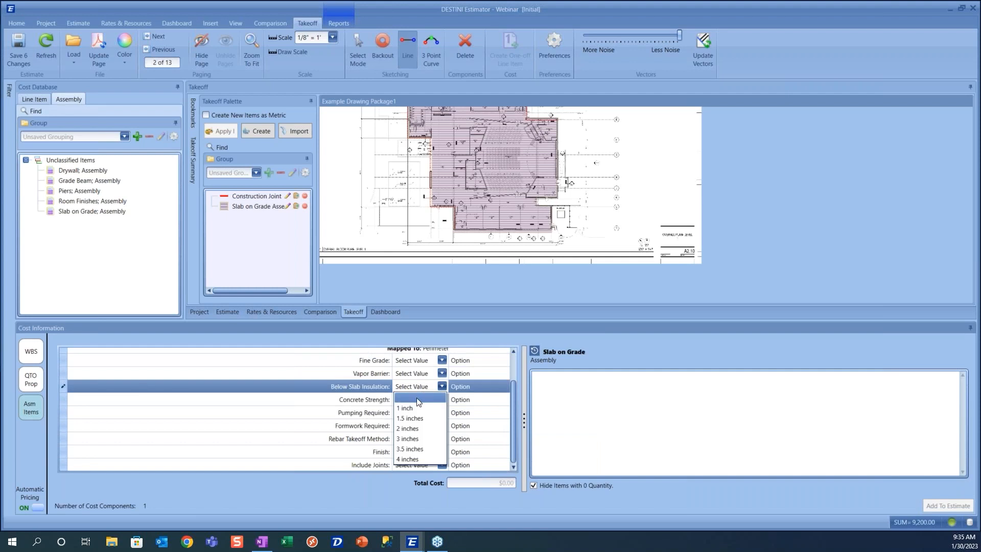
click(407, 429)
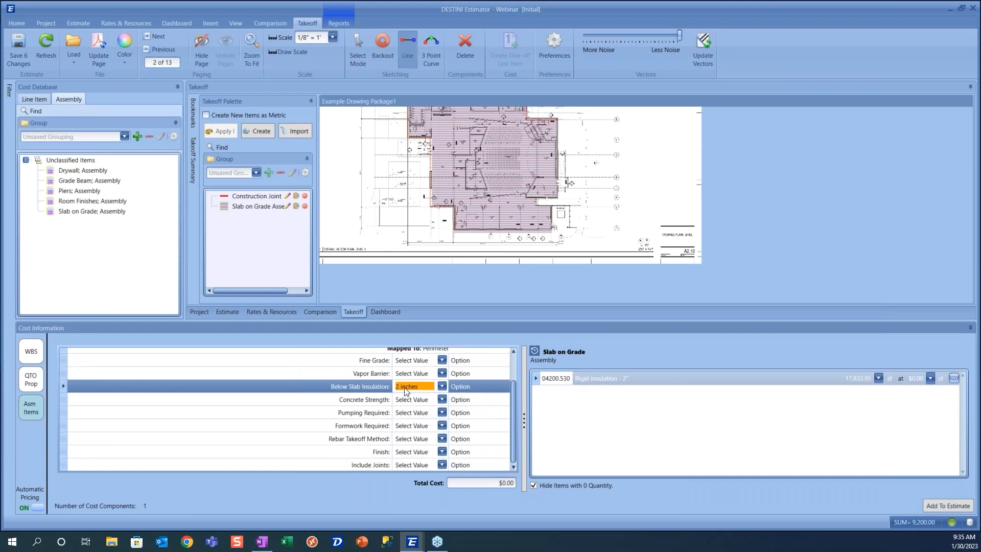
click(429, 404)
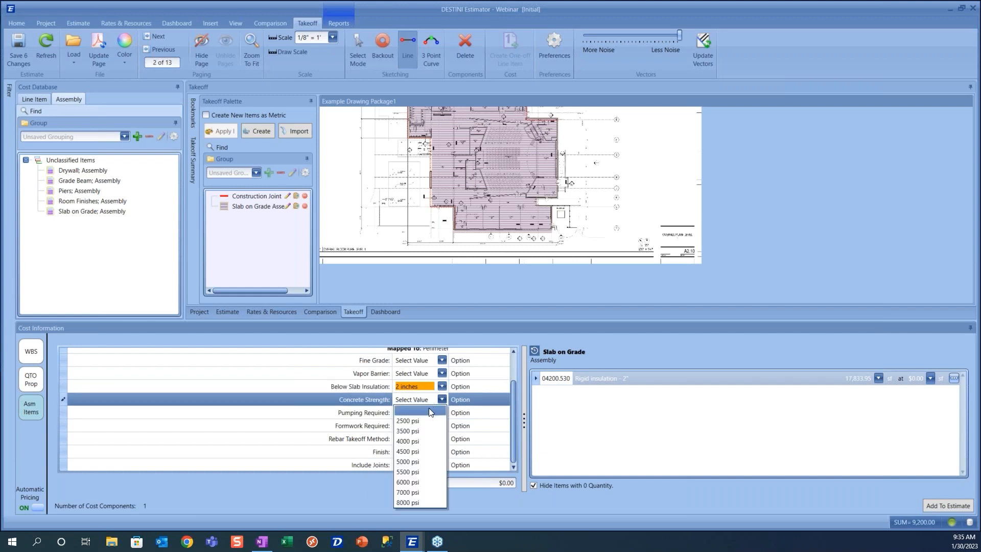
click(425, 437)
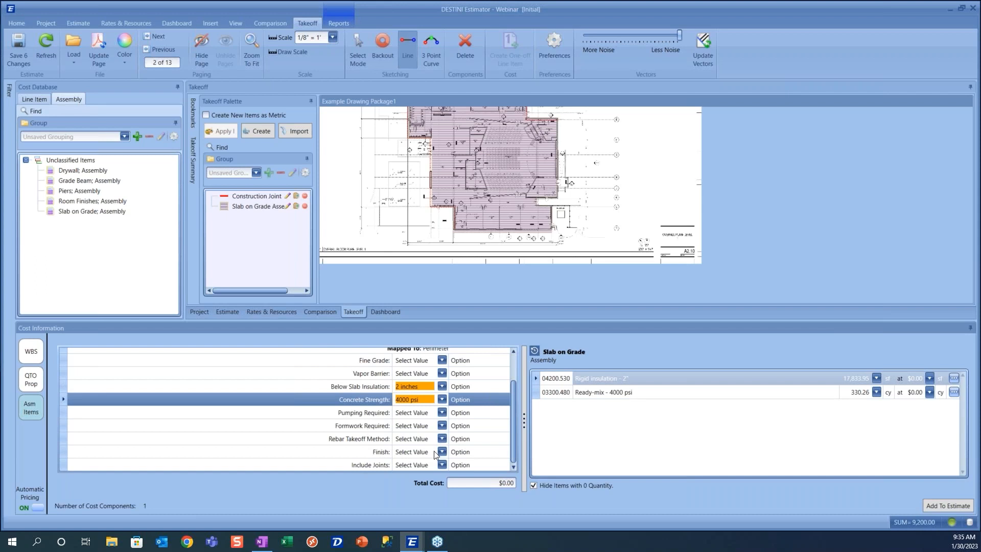
- Set Include Joints to Yes for the slab assembly and add the assembly to the estimate
click(426, 466)
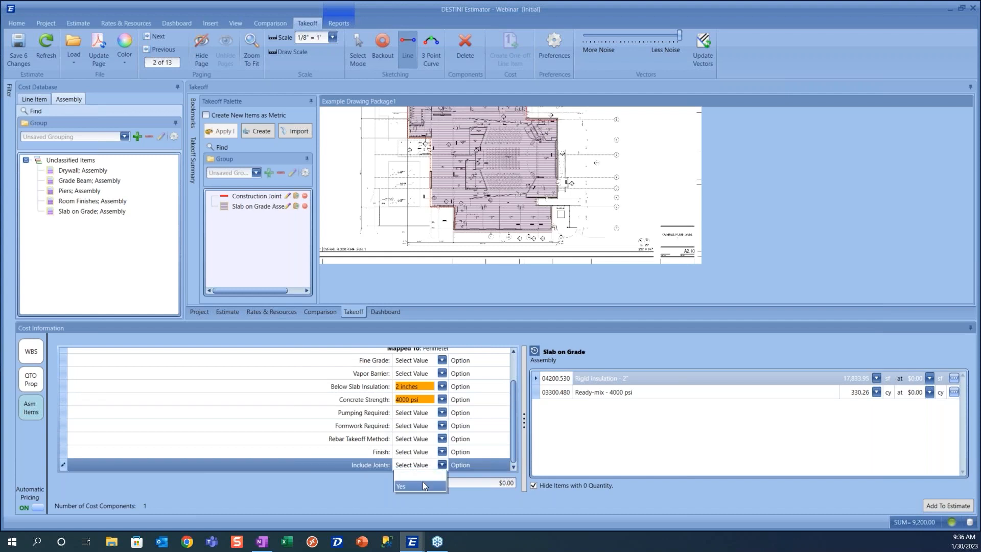
click(413, 484)
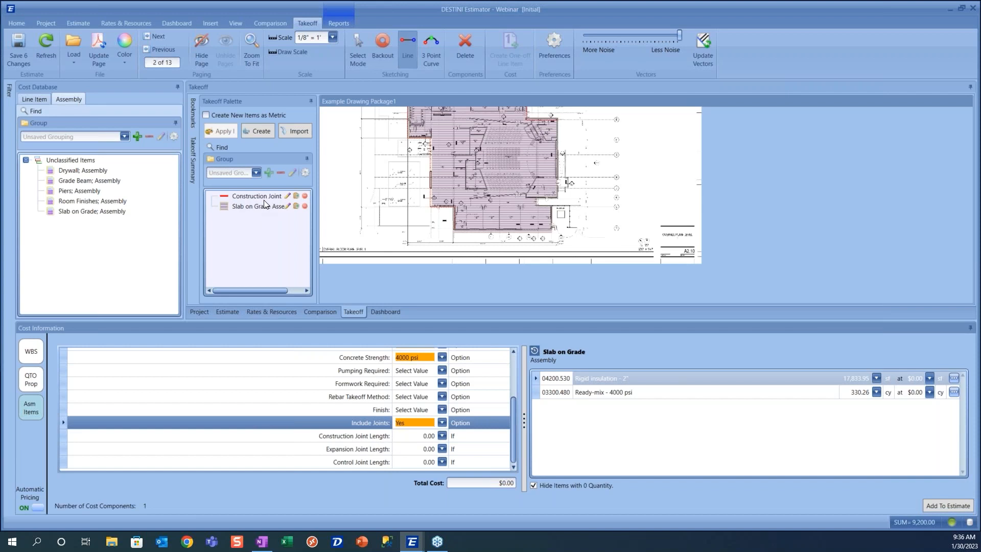
click(949, 507)
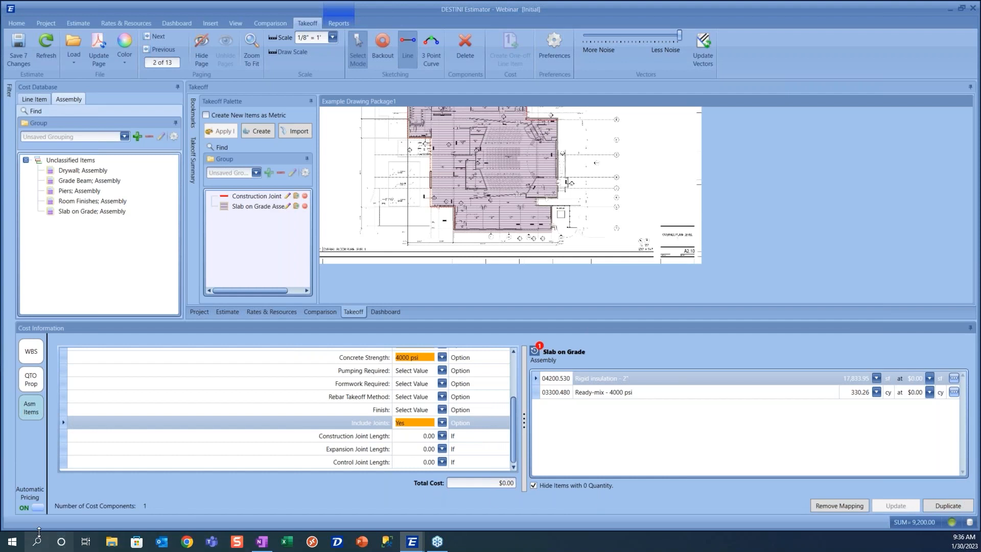
- Turn off Automatic Pricing and show the QTO properties of the Slab on Grade Assembly takeoff
click(39, 508)
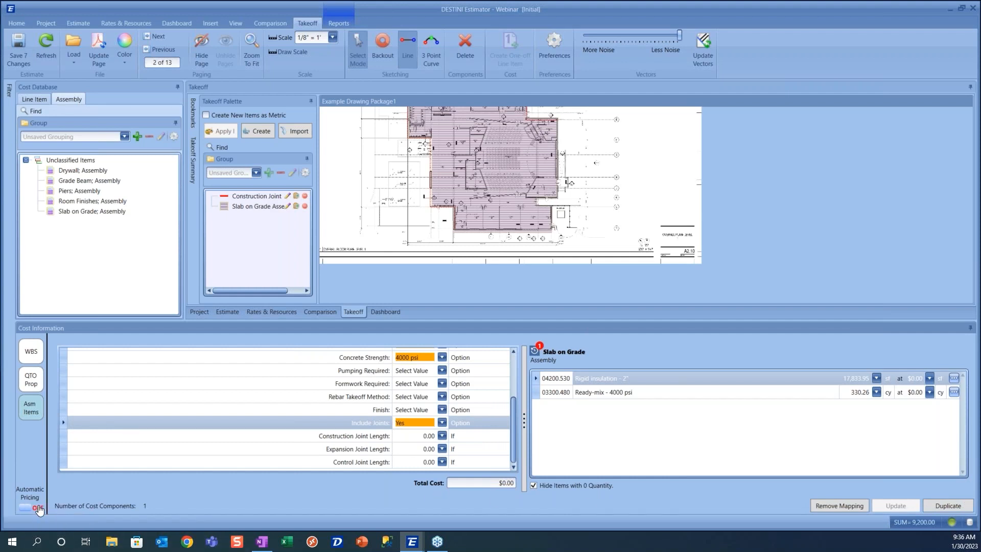
click(29, 386)
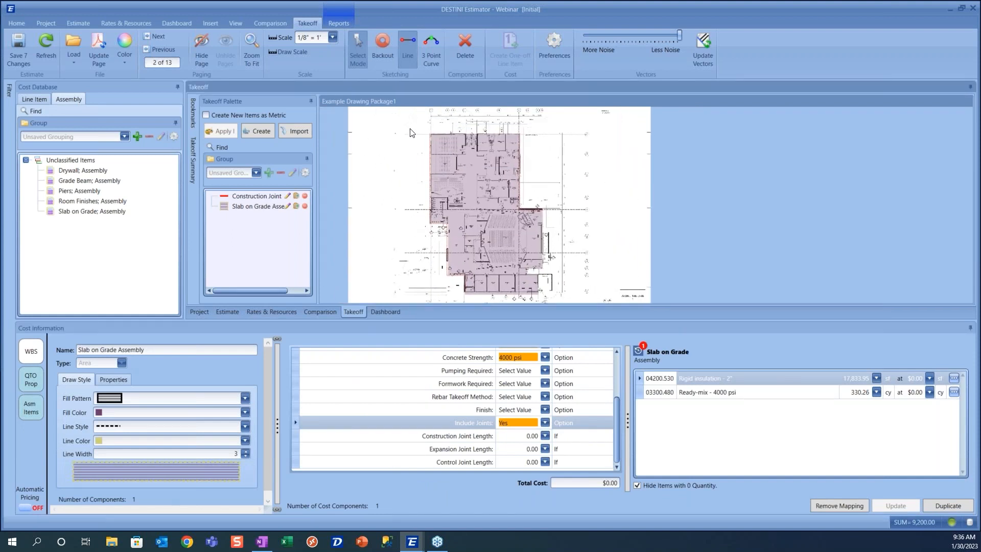
scroll(496, 296, down, 2)
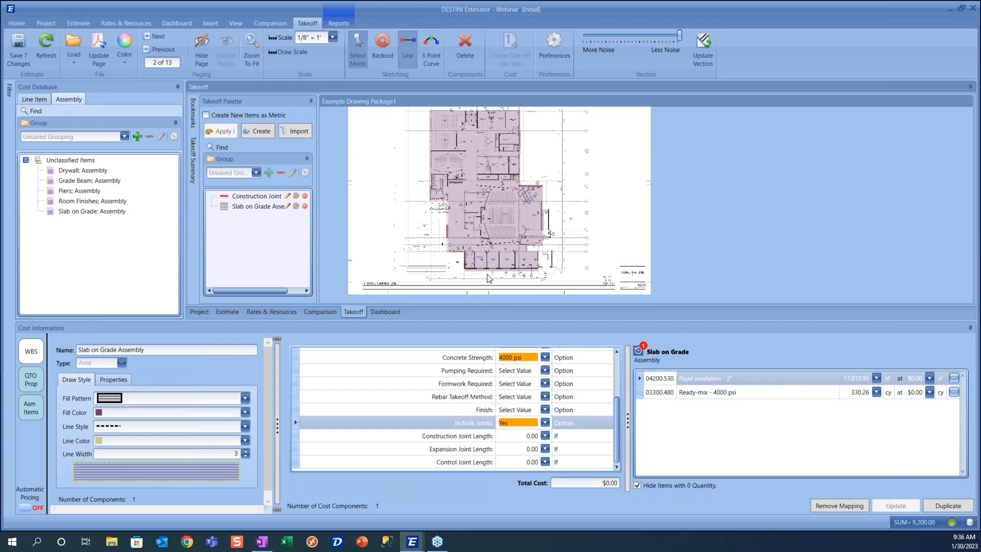
- Select the left-wall Construction Joint takeoff and map its Length property to the Slab on Grade assembly's Construction Joint Length
click(486, 278)
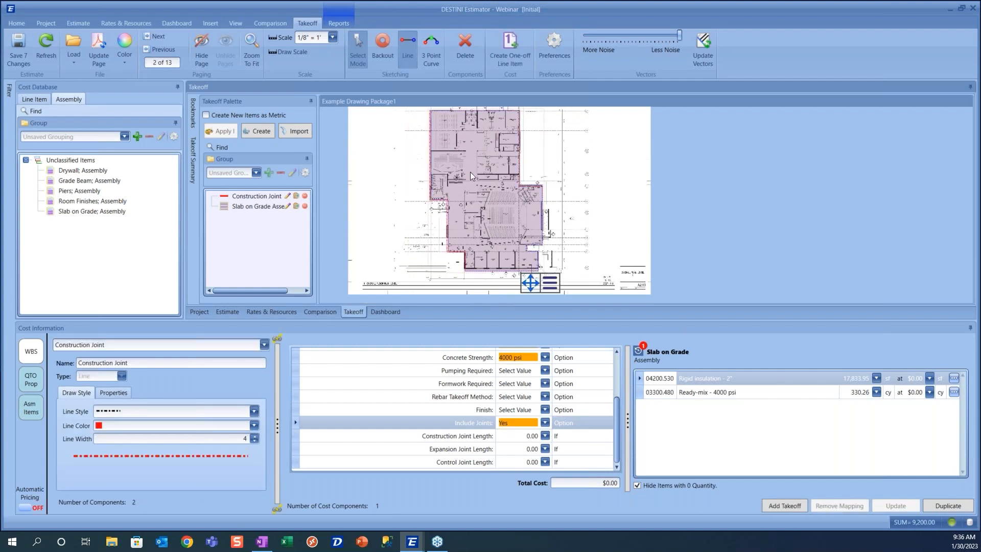
click(266, 345)
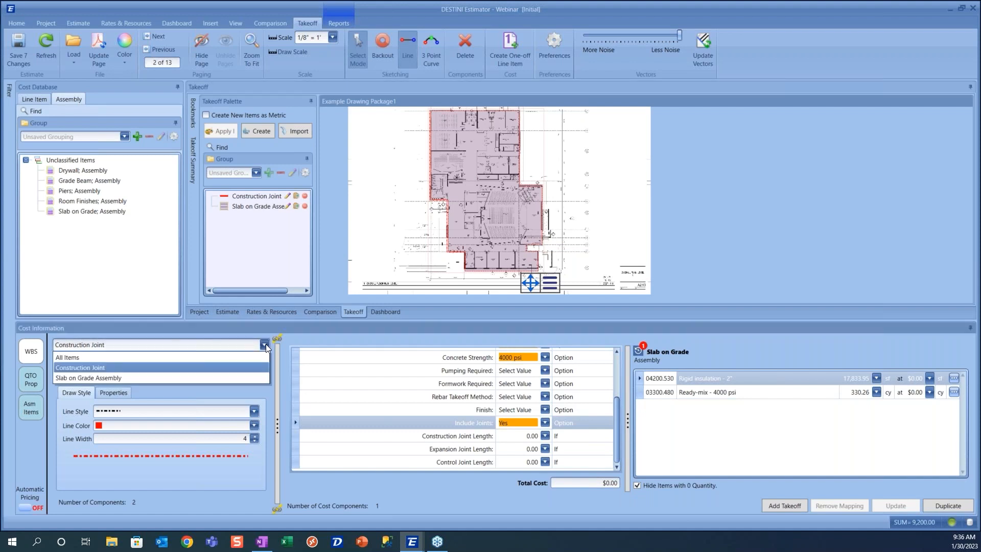
click(266, 345)
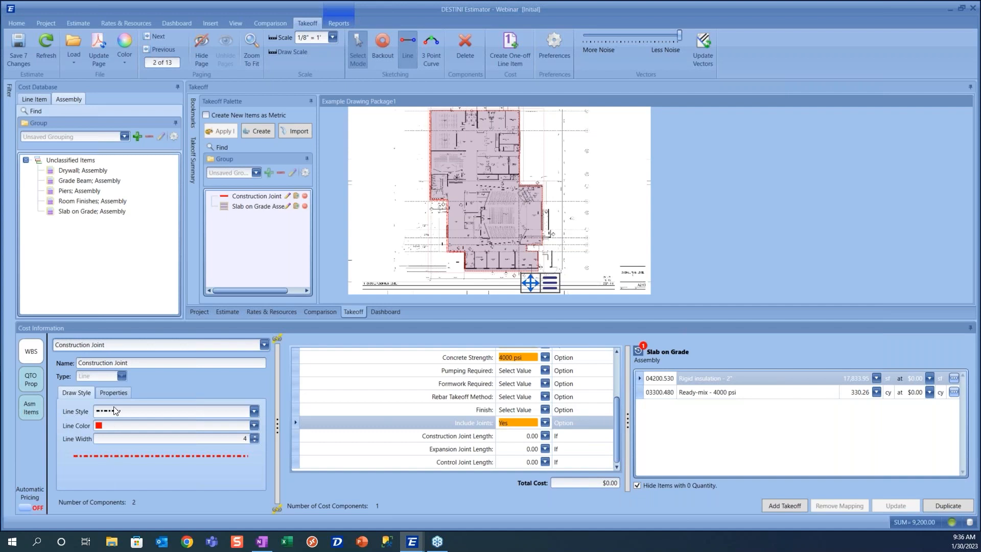
click(114, 391)
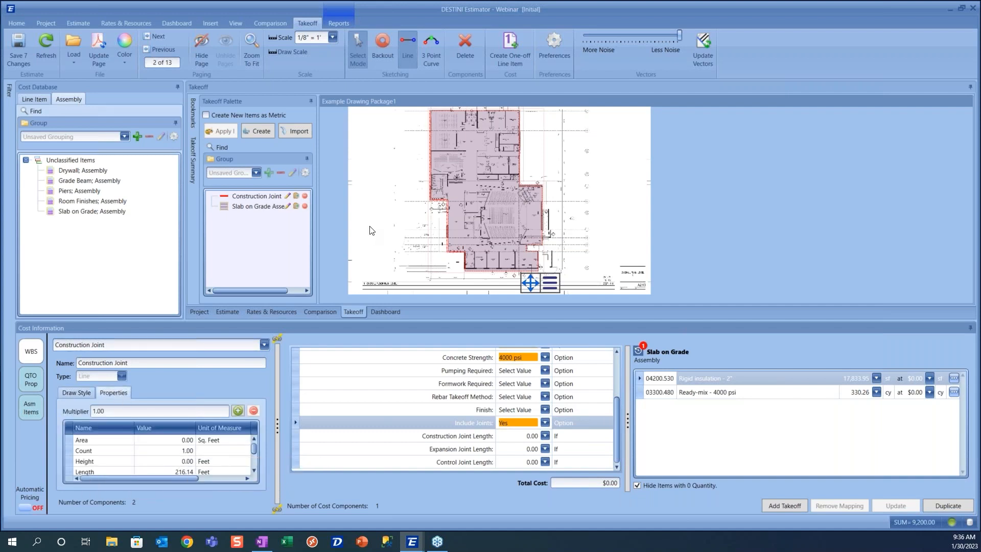
drag(318, 233, 351, 233)
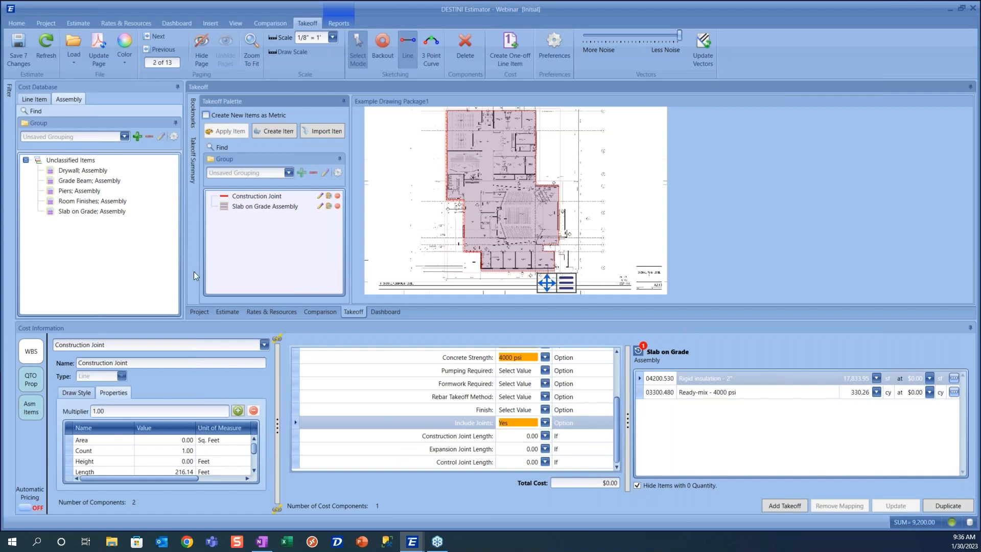
drag(194, 467, 521, 435)
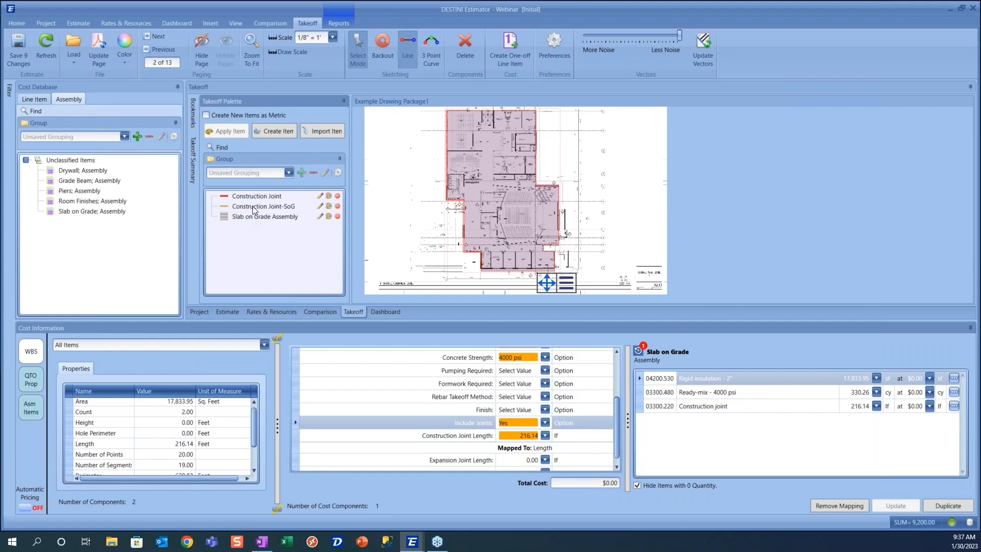
- Examine the Construction Joint-SoG item's properties and the construction joint line item's quantity in the estimate
click(220, 207)
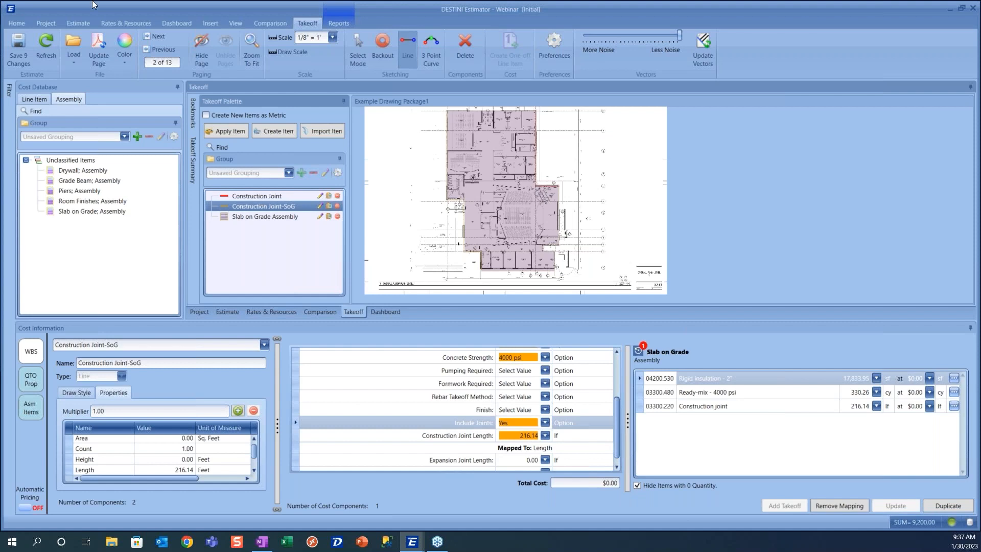
click(72, 24)
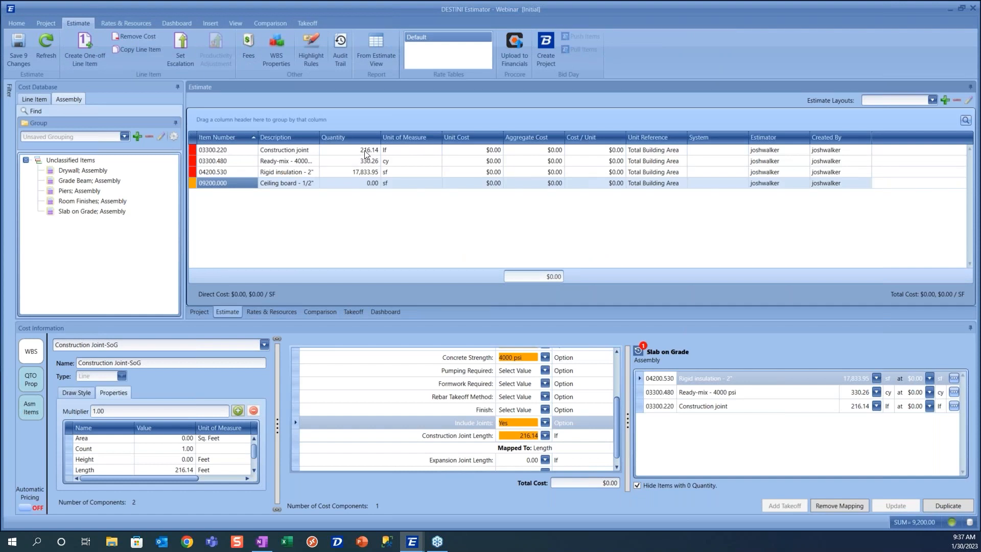
click(311, 25)
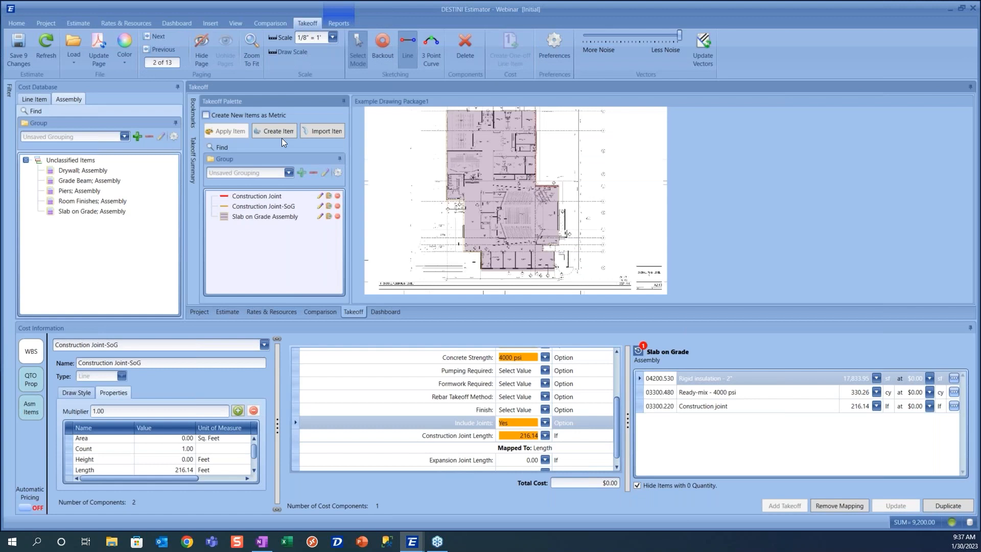
- Draw a vertical Construction Joint-SoG line in the blank area left of the building and check the joint quantity in the estimate
click(259, 207)
scroll(438, 217, up, 2)
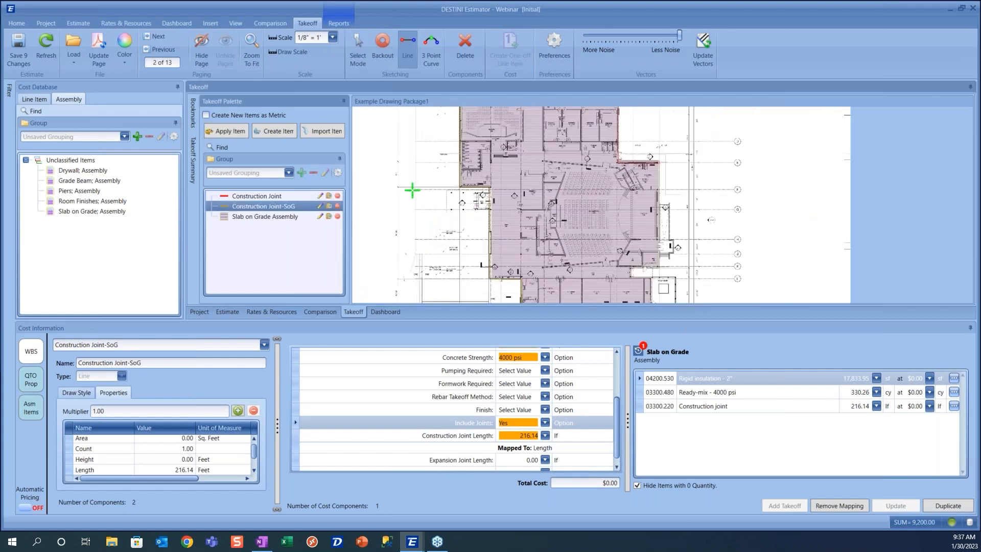
scroll(412, 188, up, 1)
mouse_move(429, 162)
mouse_down()
mouse_move(443, 216)
mouse_move(502, 241)
mouse_up()
click(426, 159)
double_click(429, 235)
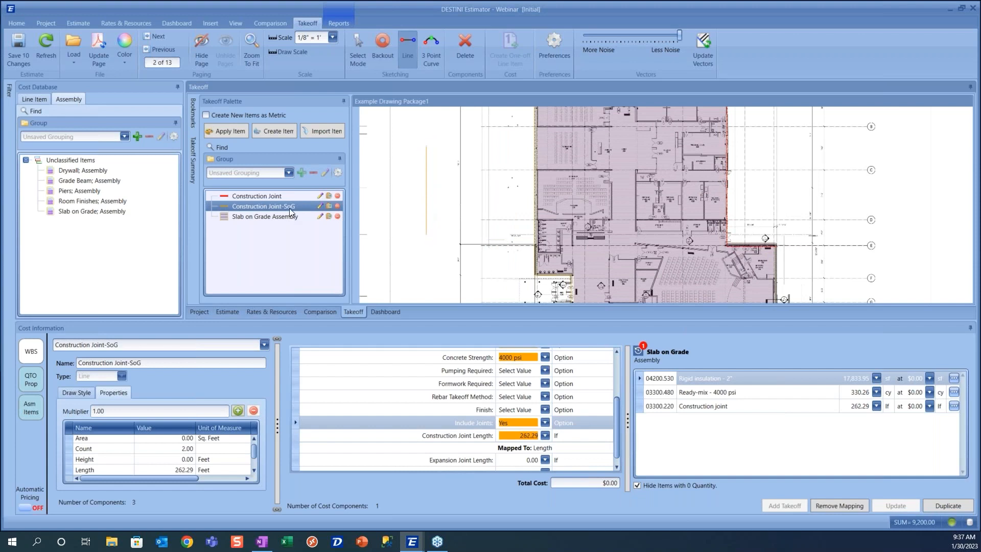
click(78, 23)
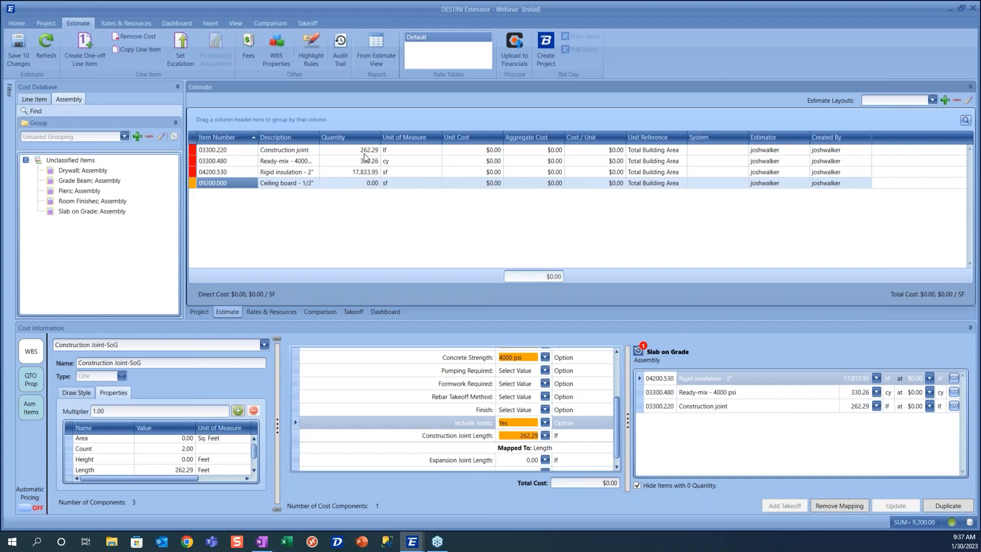
- Draw a vertical line with the original Construction Joint item right of the building and check the joint quantity in the estimate
click(304, 23)
click(268, 197)
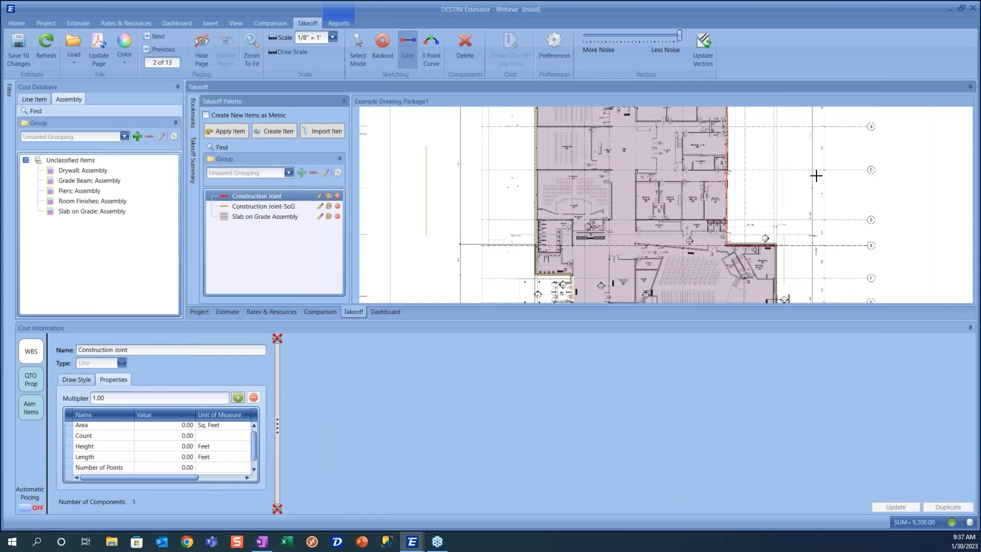
scroll(799, 155, down, 1)
click(800, 144)
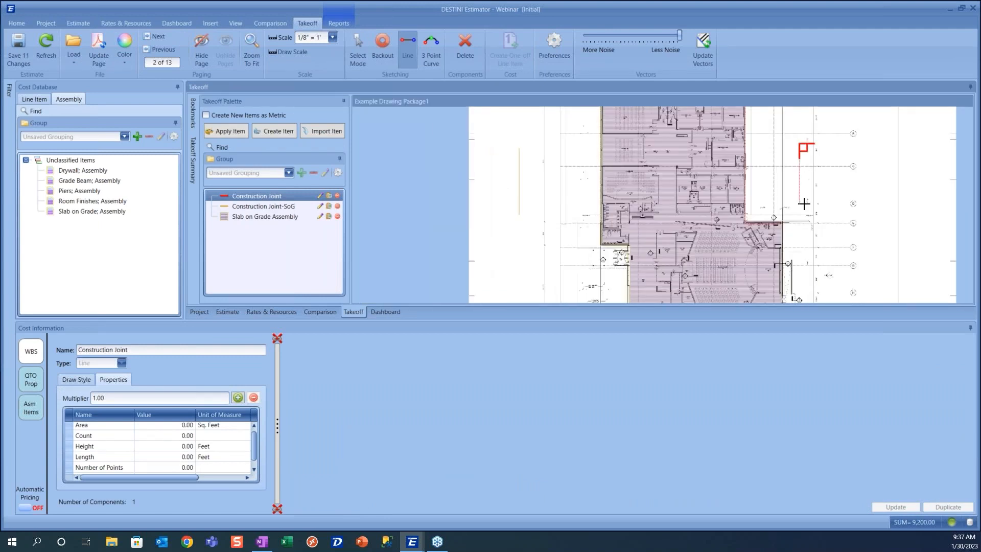
double_click(804, 203)
click(76, 24)
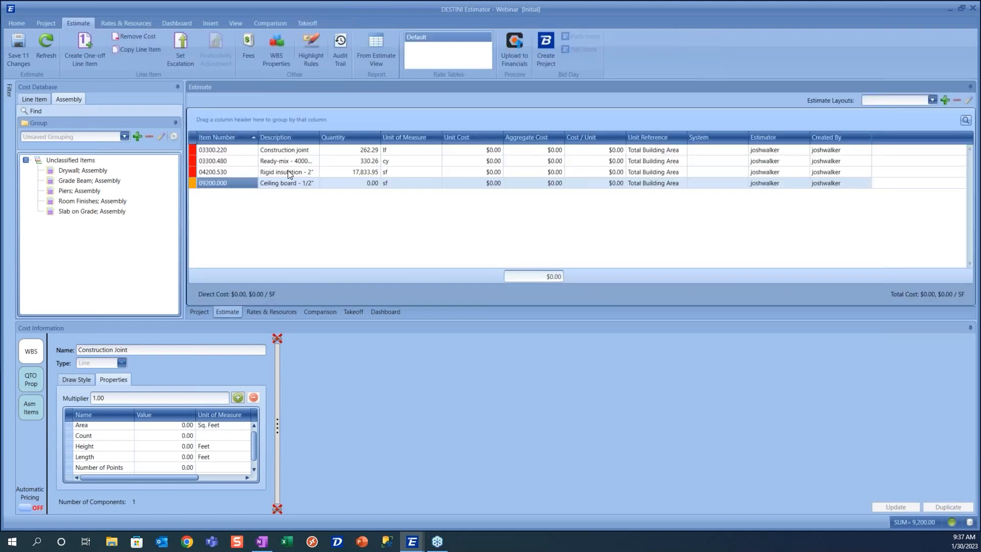
- Turn on automatic pricing and set the scale of the next drawing page, 3 of 13, to 1/8" = 1'
click(309, 23)
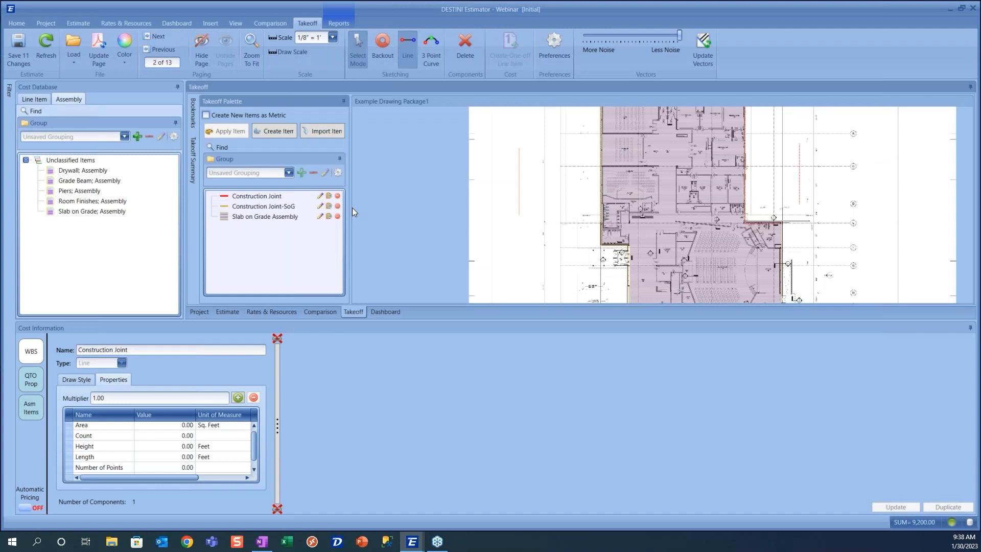
click(22, 510)
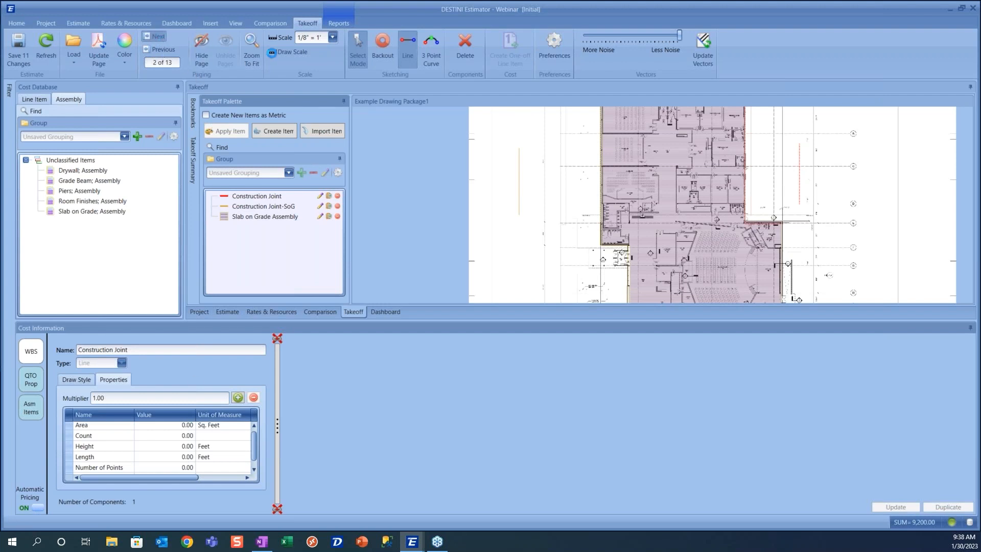
click(312, 40)
click(414, 193)
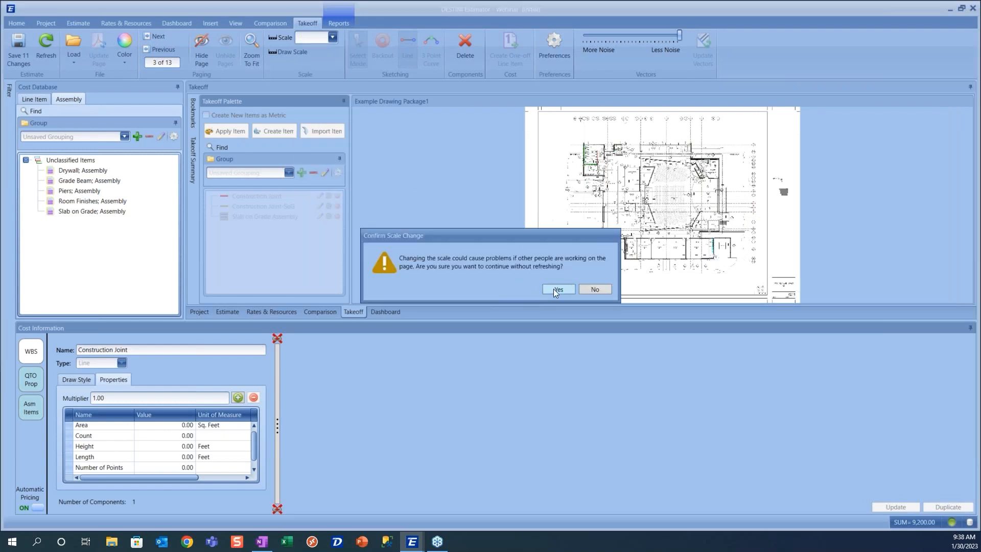
click(618, 287)
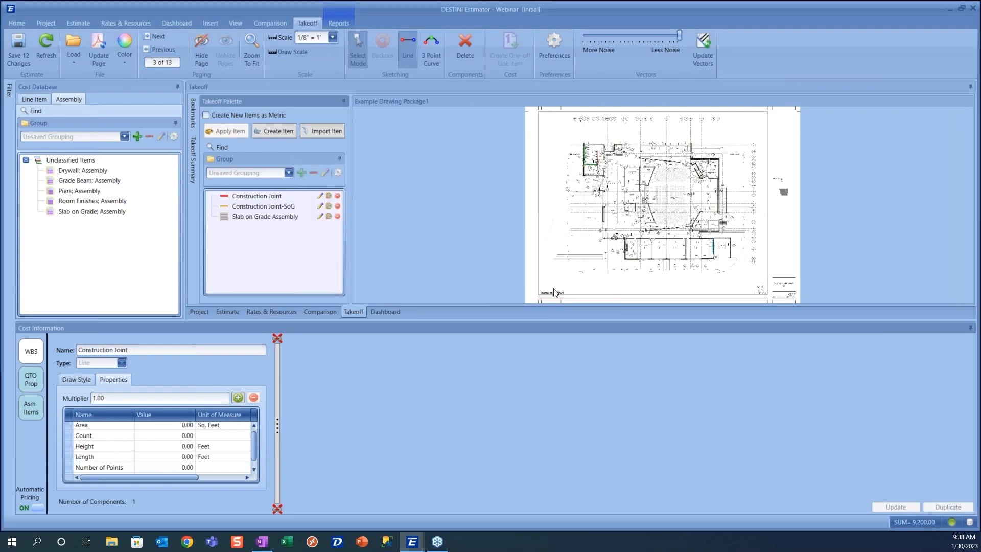
- Choose the Room Finishes assembly for takeoff and set its System WBS property to Area 1
click(343, 101)
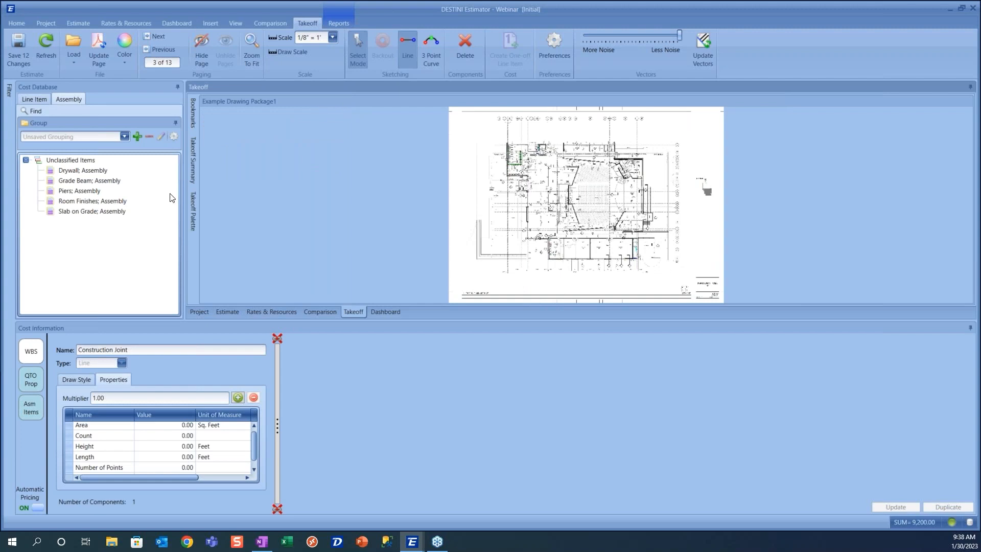
click(88, 203)
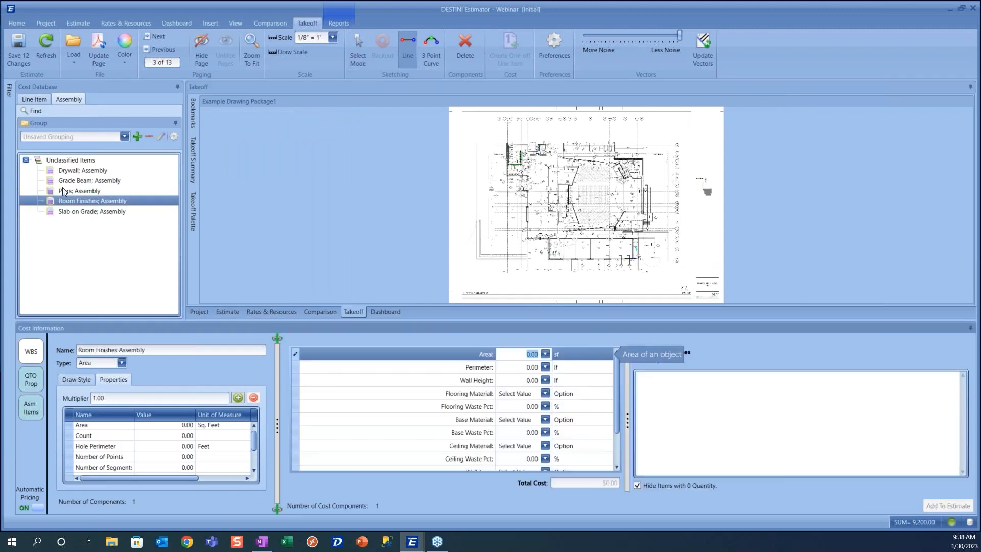
click(24, 382)
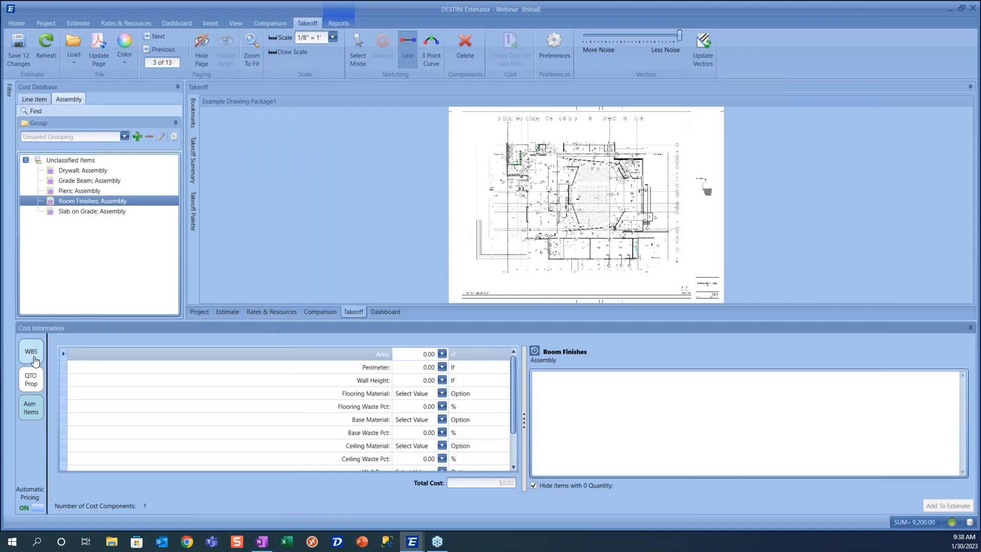
click(34, 361)
click(174, 358)
text(Area 1)
key(Return)
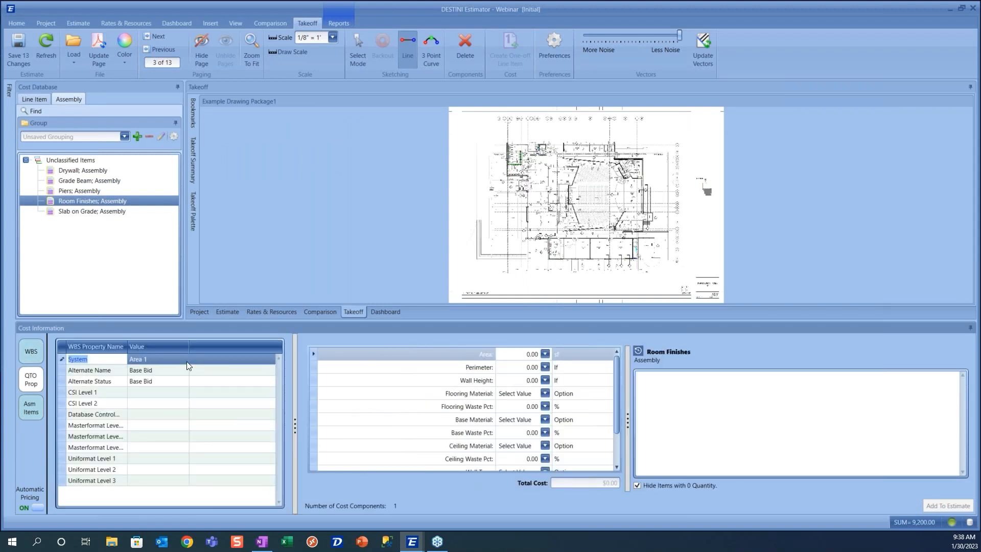
- Take off the first two Life Group rooms east of the Catering room as adjoining rectangular Room Finishes areas
scroll(609, 263, up, 2)
scroll(527, 256, up, 3)
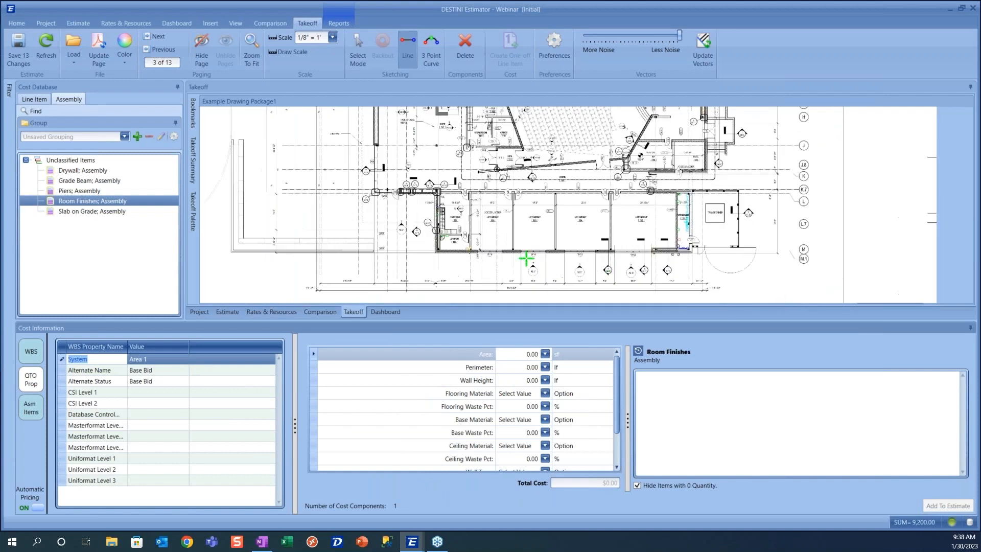
scroll(446, 240, up, 1)
mouse_move(446, 249)
mouse_down()
mouse_move(465, 202)
mouse_move(506, 164)
mouse_up()
drag(506, 250, 570, 163)
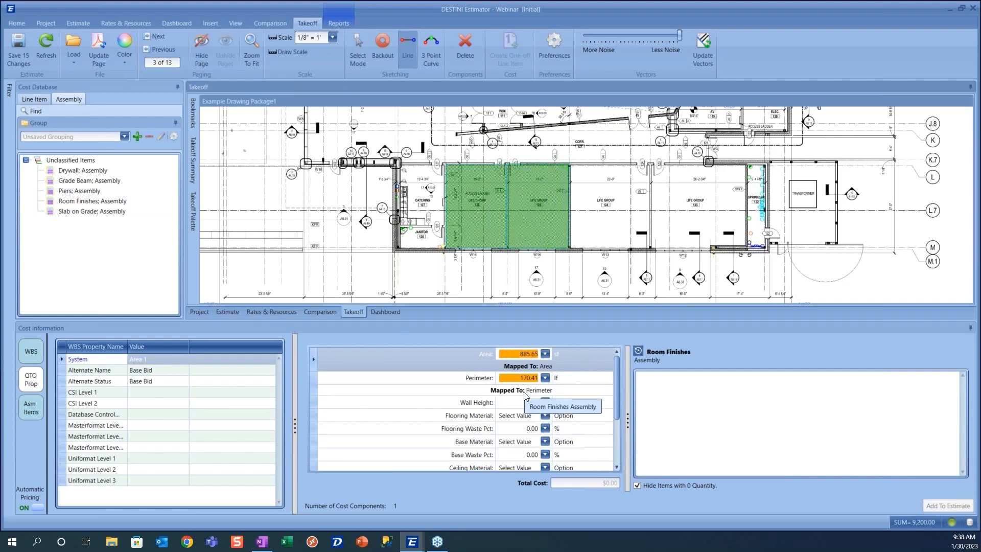
- Set both the flooring material and the base material of the Room Finishes assembly to Ceramic
click(543, 416)
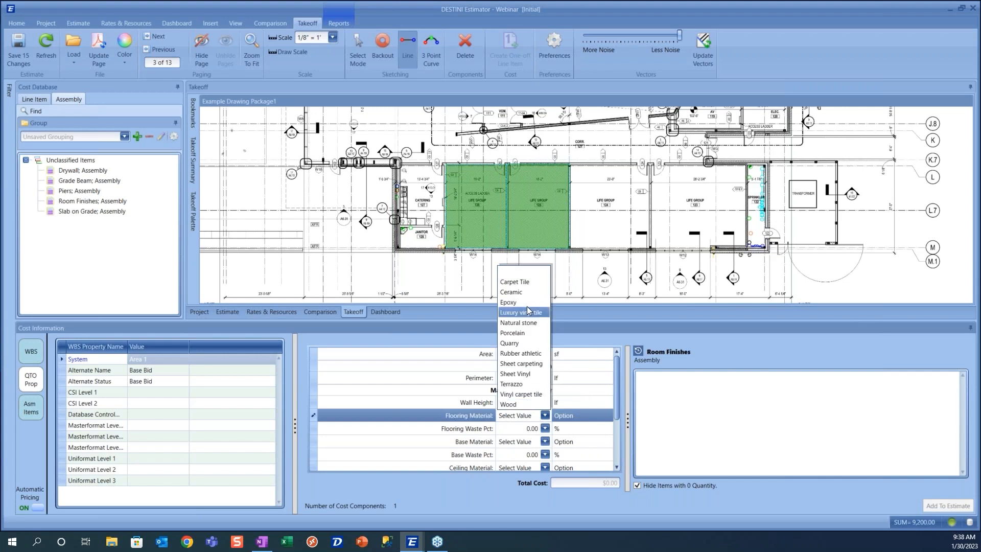
click(511, 293)
click(522, 448)
click(521, 447)
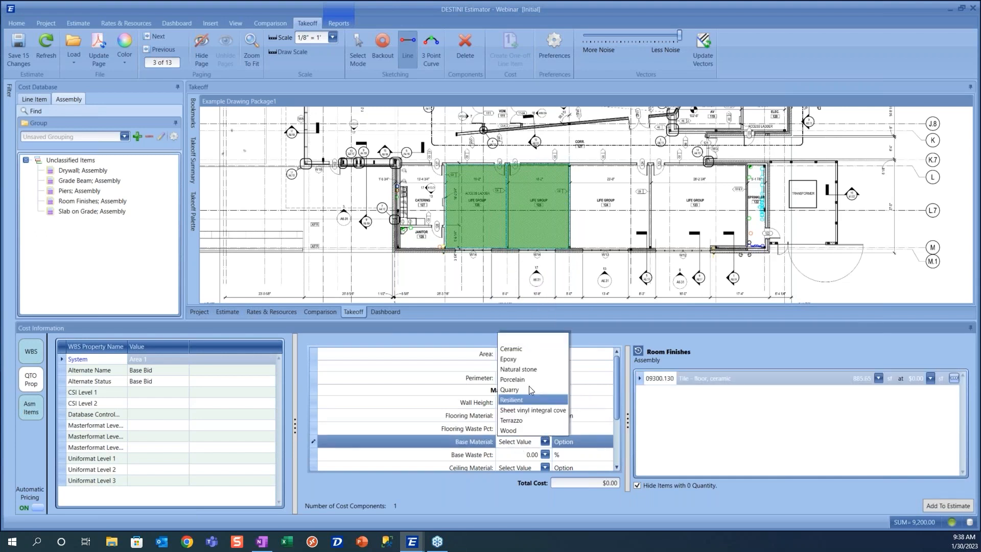
click(533, 349)
- Set the ceiling material to Gypsum ceiling system - framed and add the Room Finishes assembly to the estimate
scroll(535, 400, down, 2)
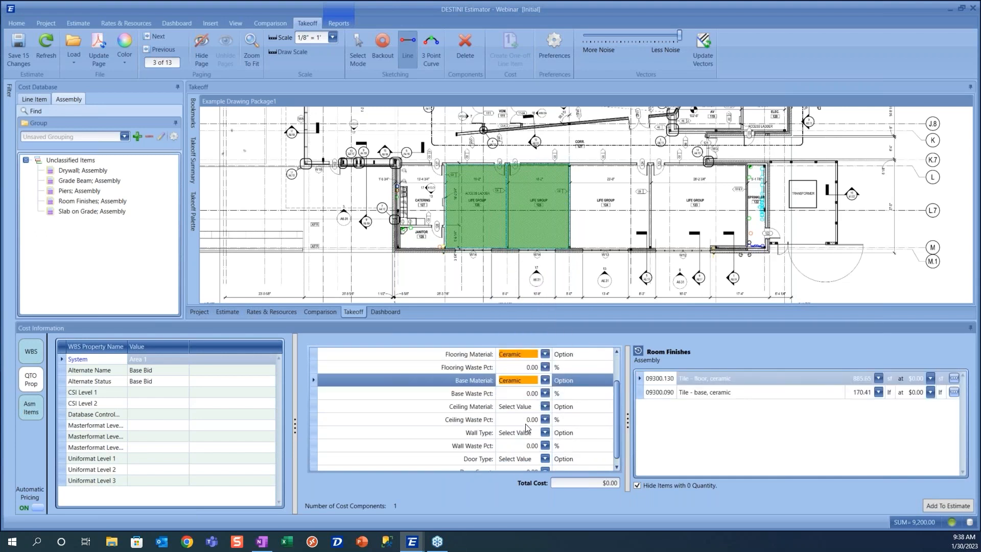
click(534, 408)
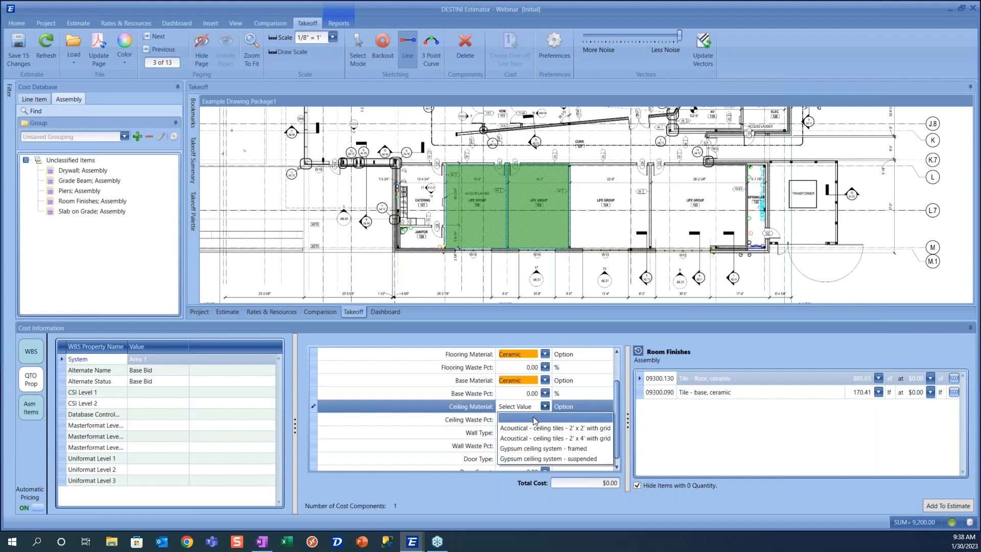
click(540, 448)
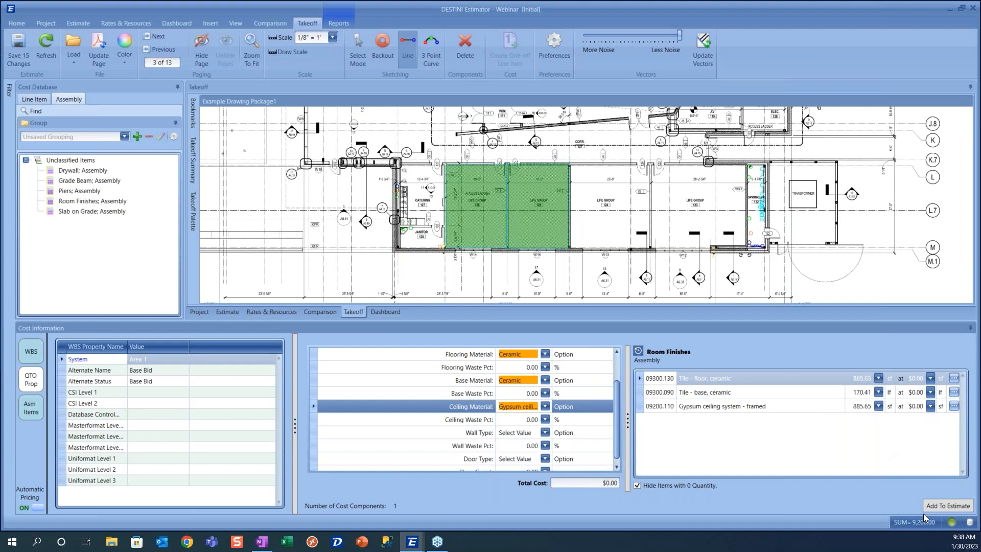
click(948, 506)
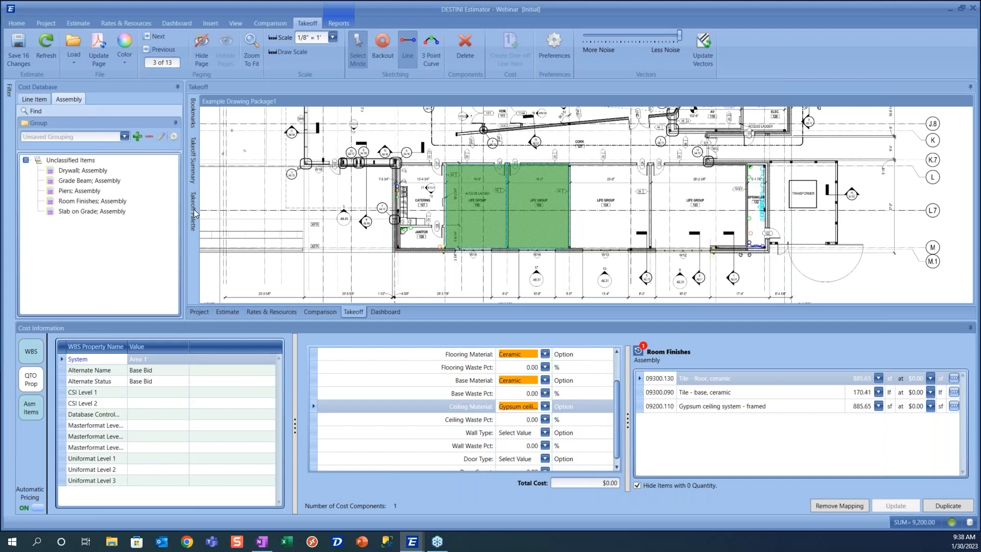
- Change the Room Finishes Assembly's System to Area 2 and take off the two remaining Life Group rooms with it
click(221, 219)
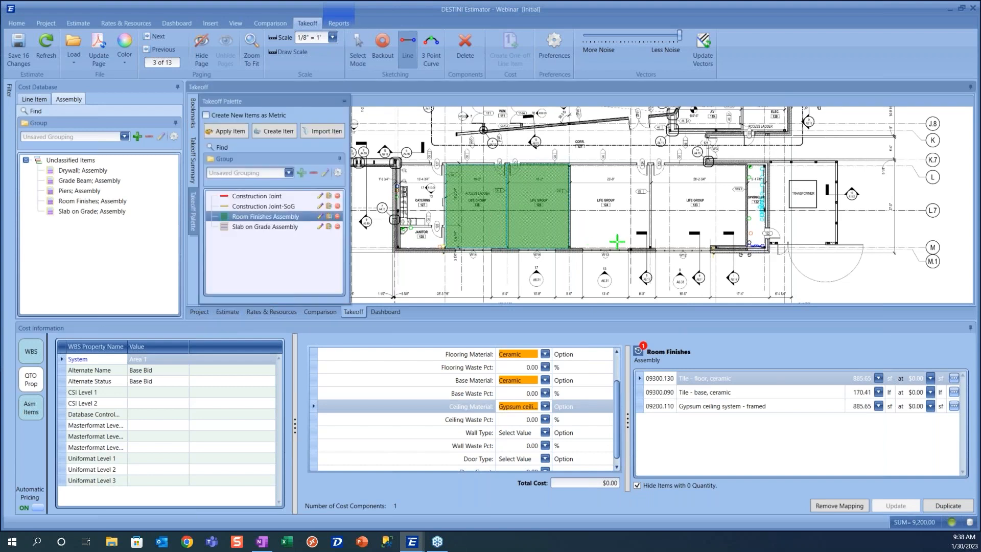
scroll(502, 409, up, 2)
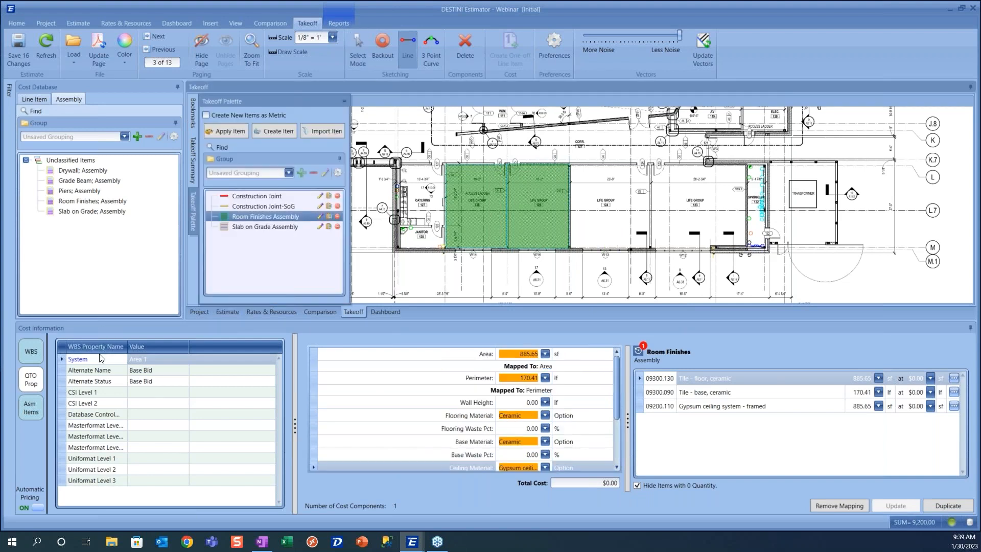
click(171, 359)
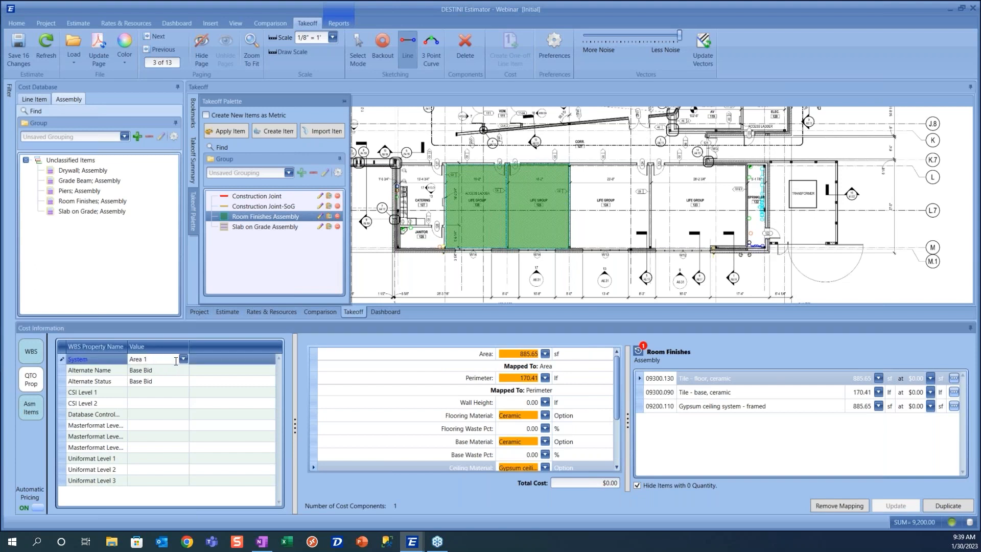
key(BackSpace)
text(2)
click(433, 365)
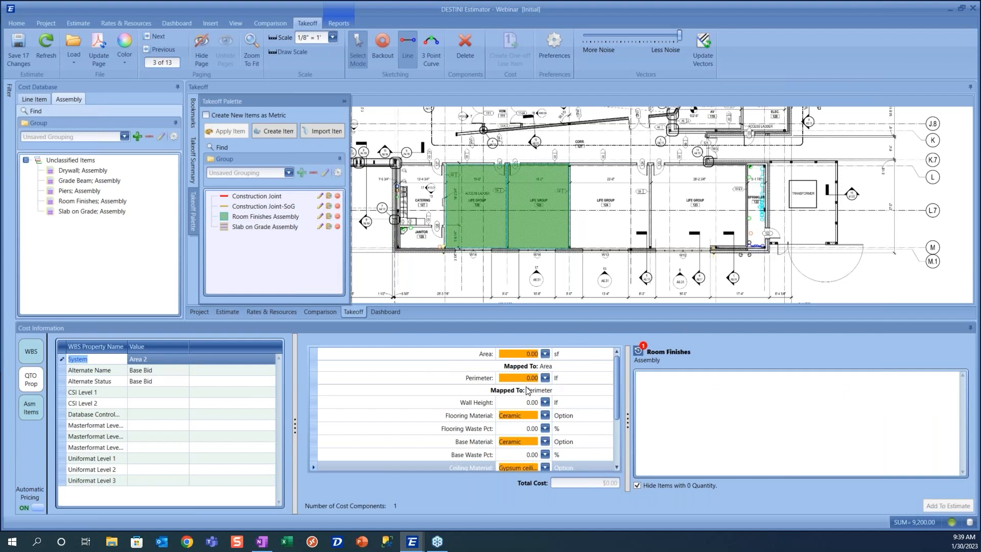
drag(571, 249, 649, 167)
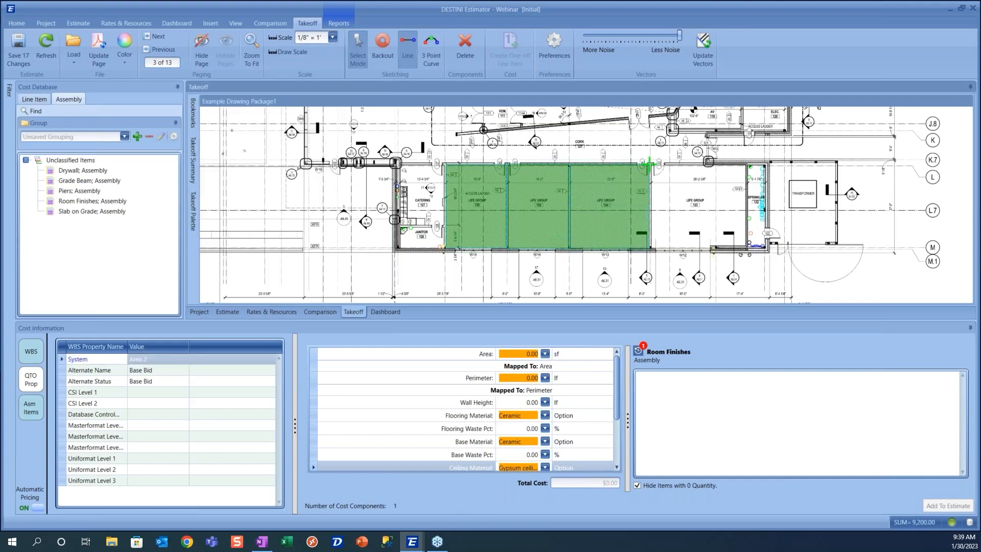
drag(651, 250, 746, 164)
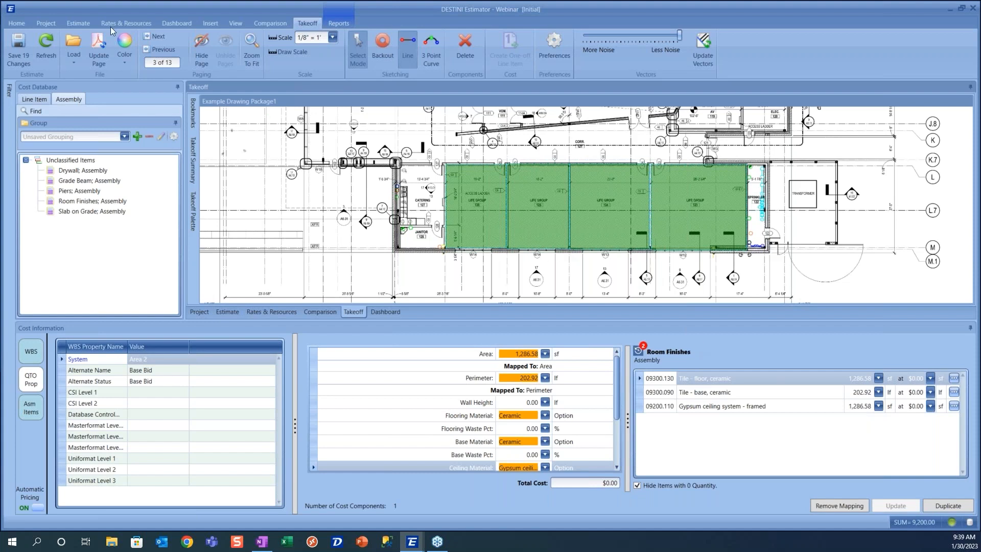
- Review the estimate's line items grouped by System and Assembly with the cost information hidden, and remove the grouping
click(72, 24)
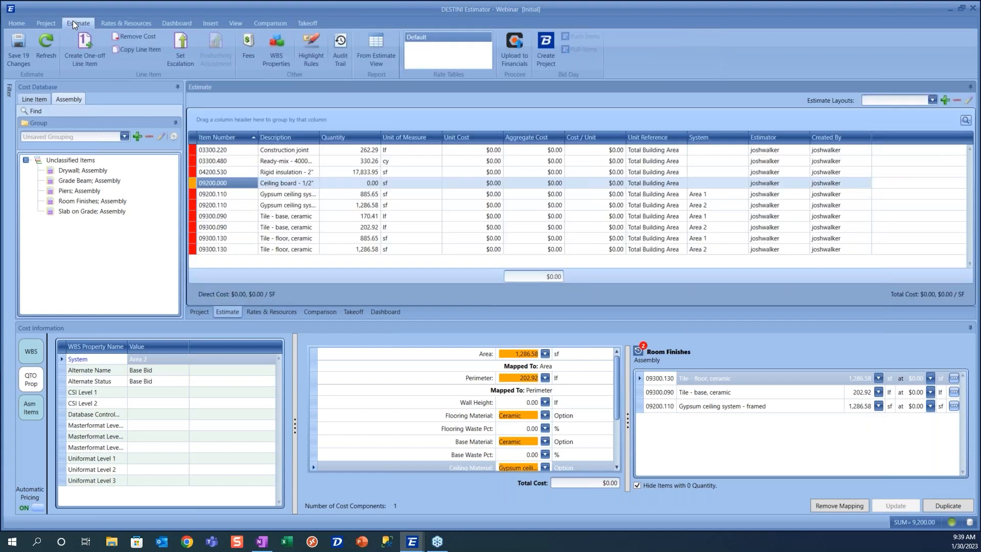
right_click(621, 121)
click(650, 166)
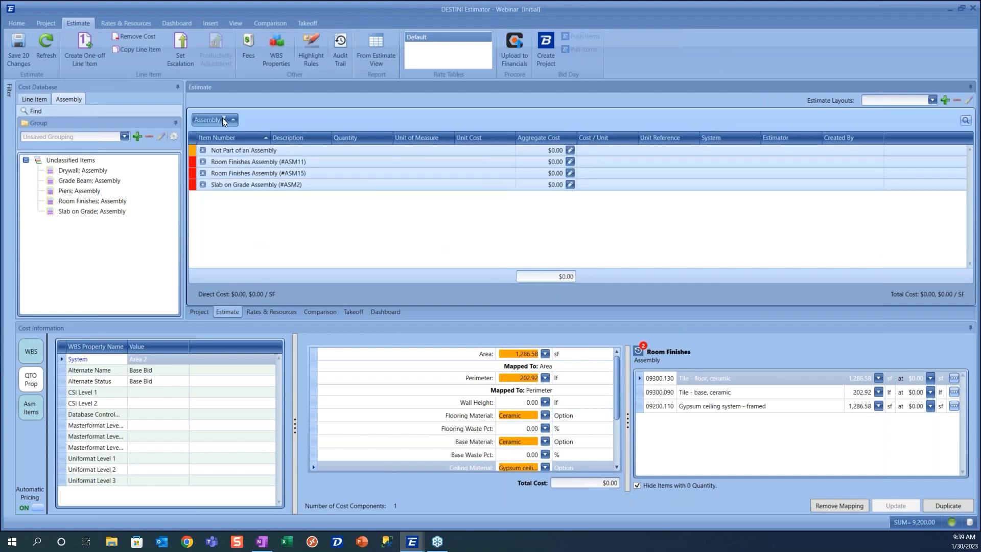
drag(731, 137, 191, 115)
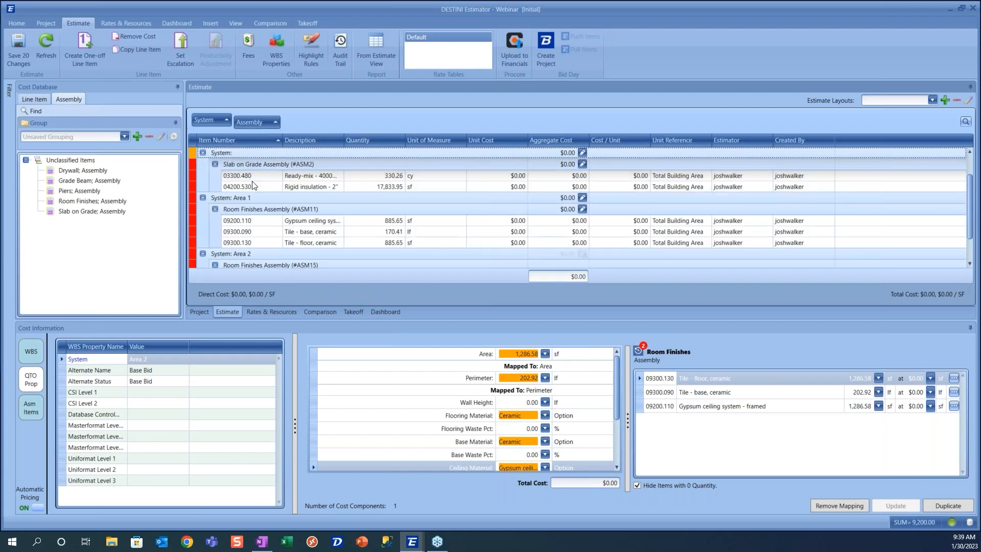
scroll(255, 204, down, 1)
click(971, 328)
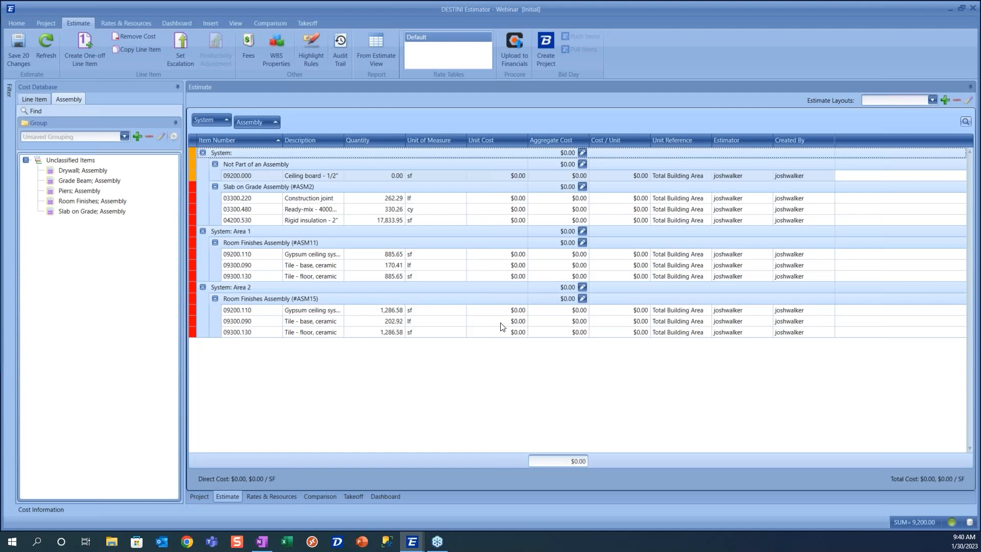
drag(214, 121, 391, 267)
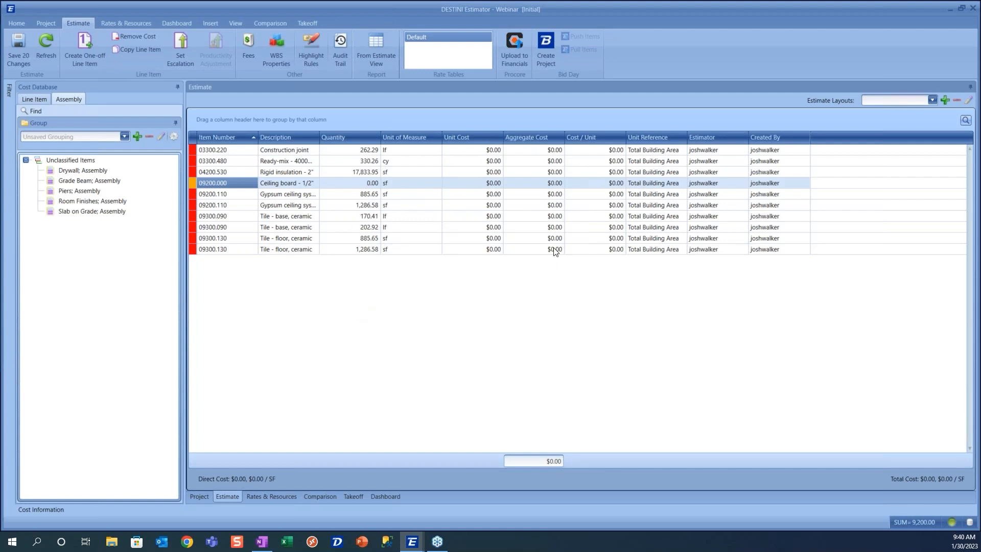
- Set the decimal precision of Quantity to 0 in the preferences, keeping the estimate's quantities in view
click(19, 21)
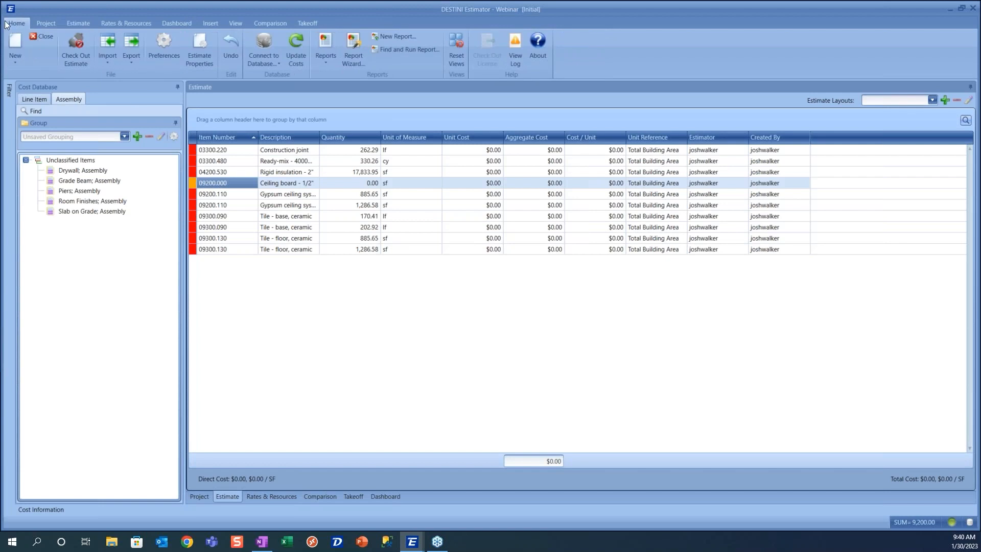
click(170, 44)
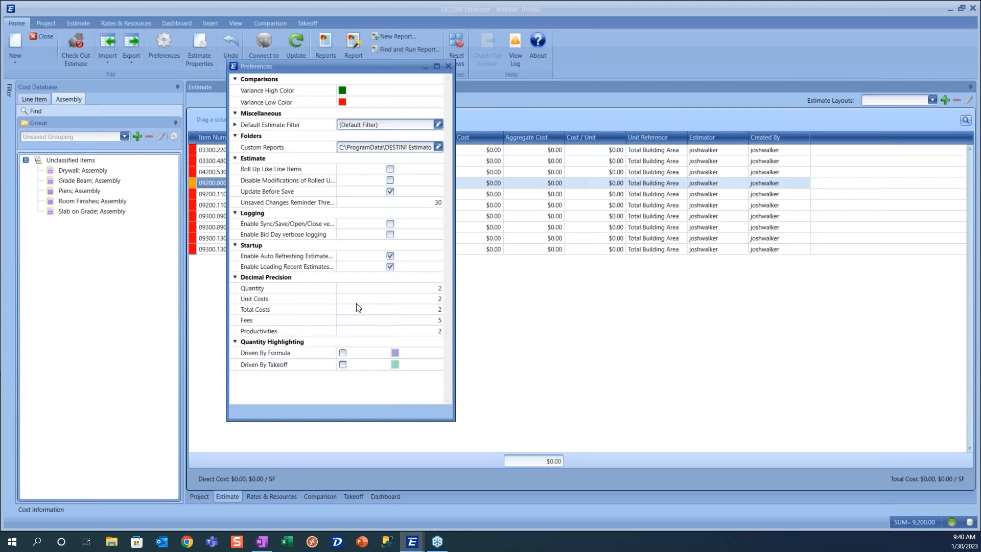
drag(384, 71, 793, 46)
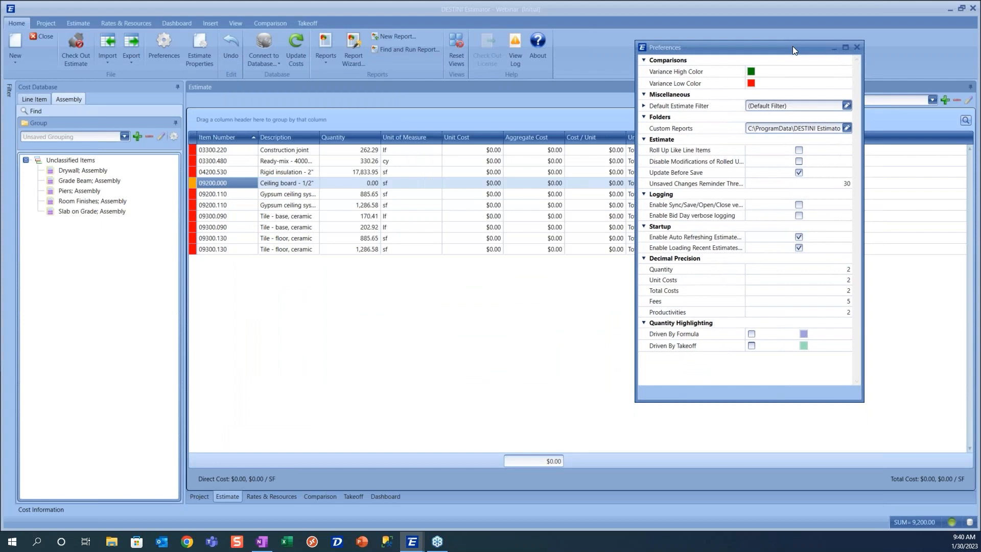
click(827, 269)
double_click(828, 268)
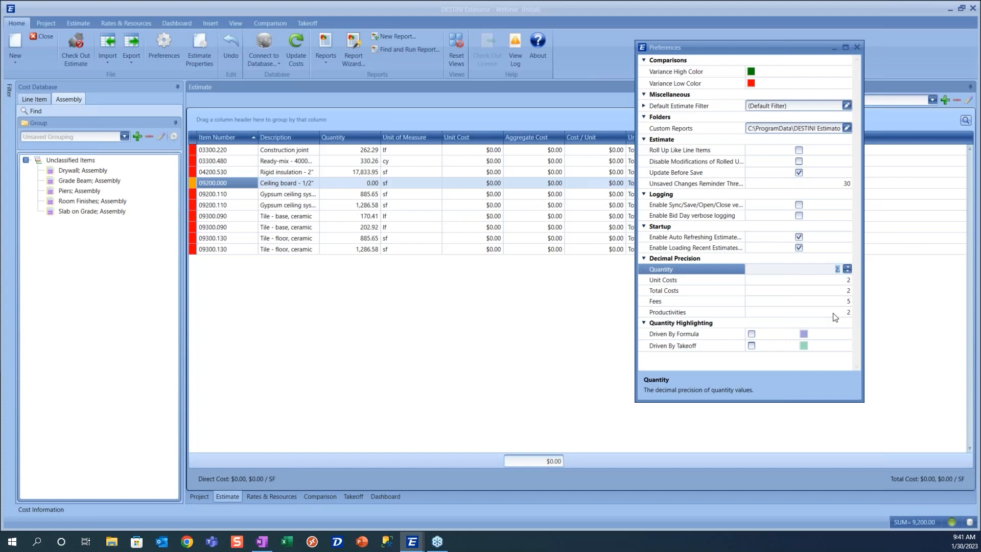
text(0)
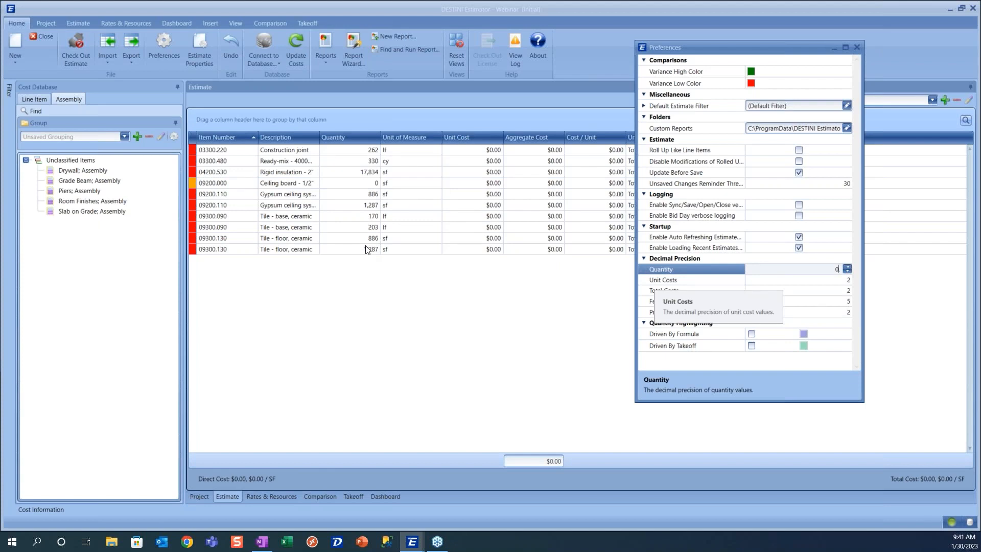
- Set the decimal precision of Unit Costs to 0
click(837, 280)
click(848, 277)
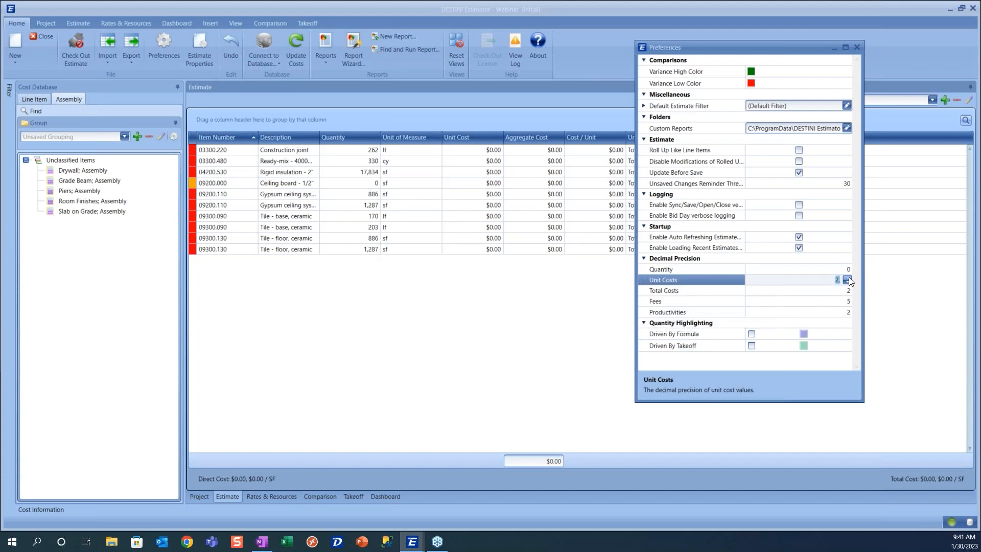
text(0)
key(Tab)
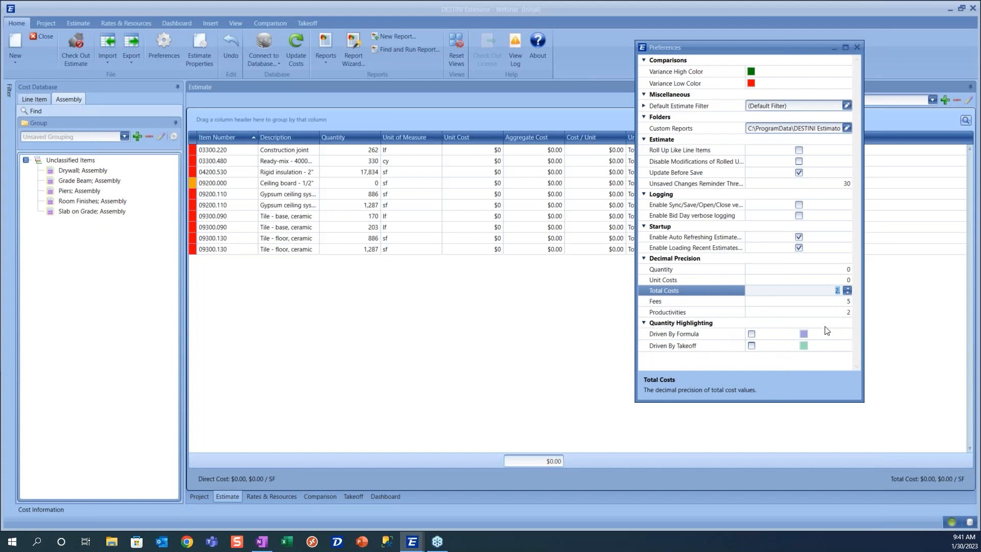
mouse_move(665, 337)
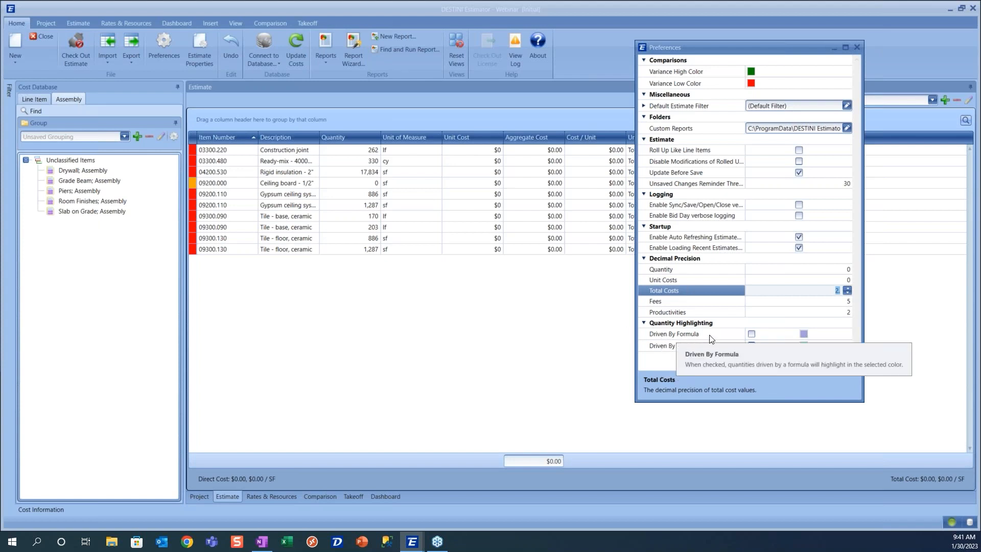
- Turn on quantity highlighting for quantities driven by formula and by takeoff in the preferences
click(752, 334)
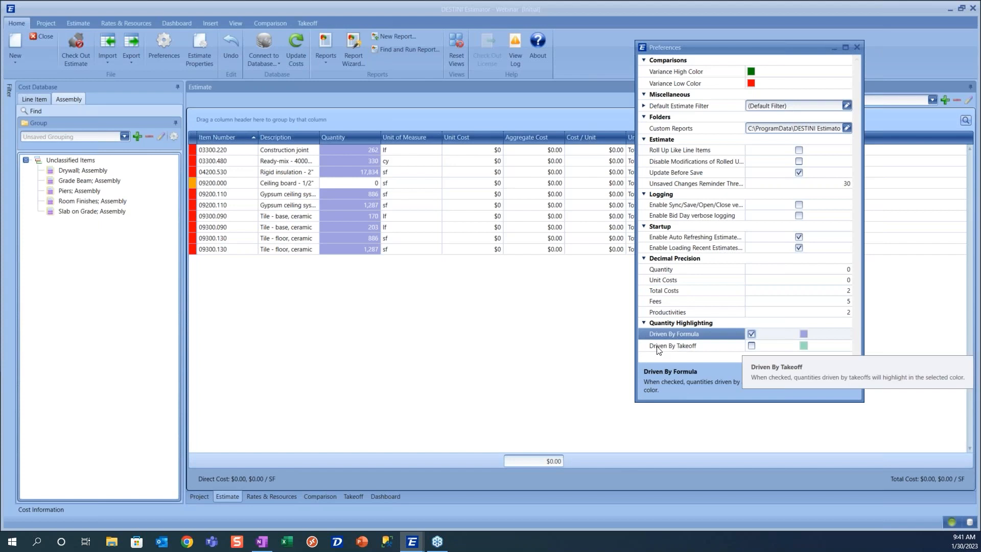
click(752, 346)
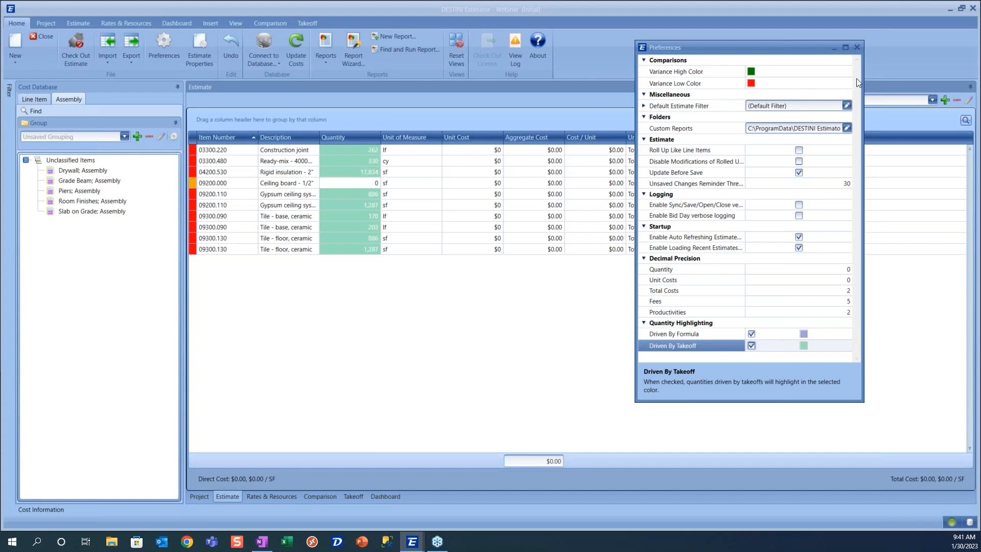
click(858, 48)
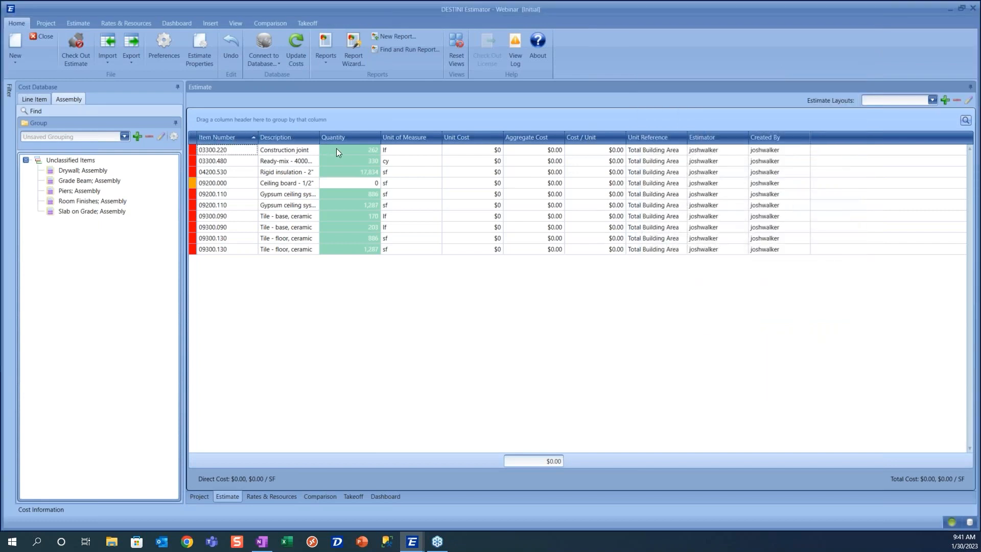
- Group the estimate's line items by Assembly with all groups expanded, and widen the Description column to fit the full descriptions
right_click(221, 118)
click(253, 163)
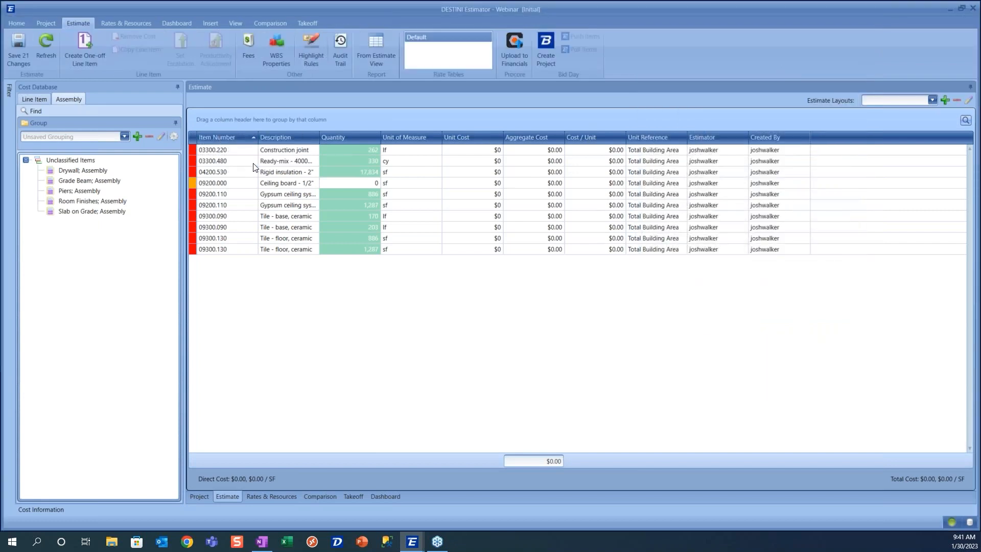
click(202, 151)
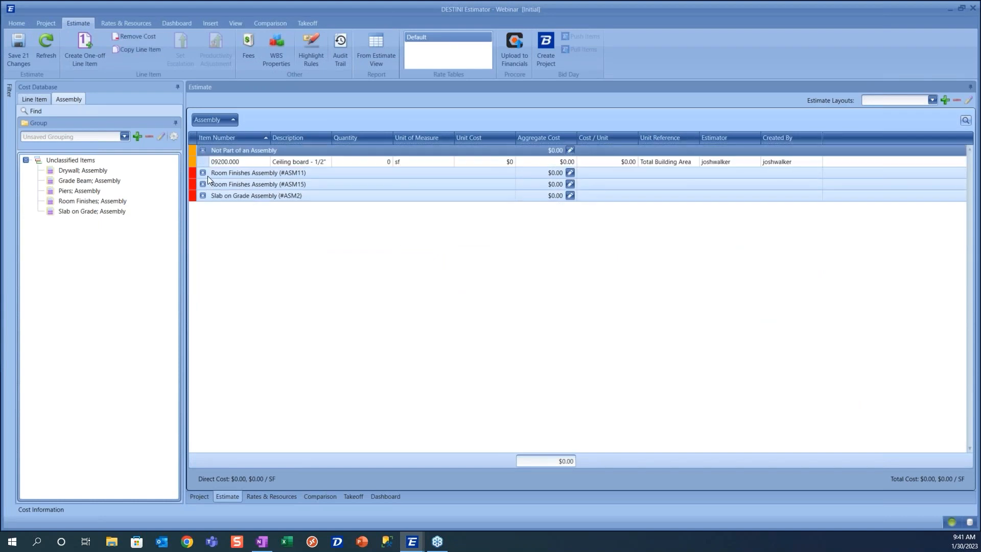
click(203, 173)
click(202, 217)
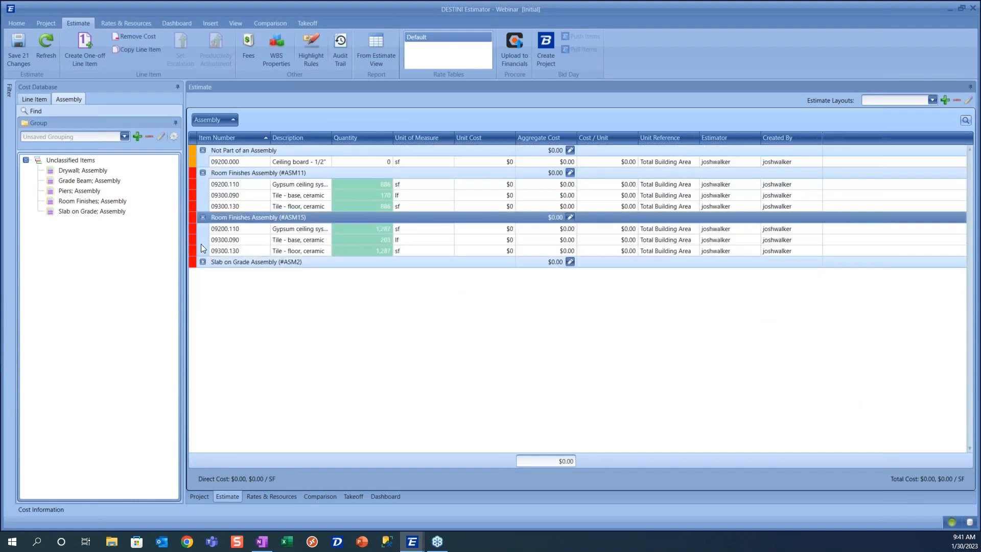
click(203, 262)
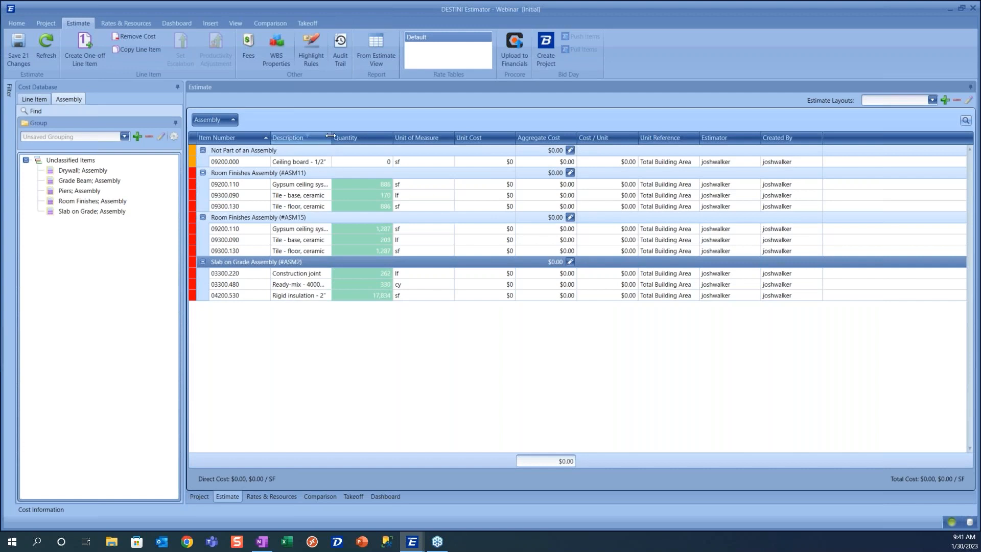
drag(330, 136, 399, 136)
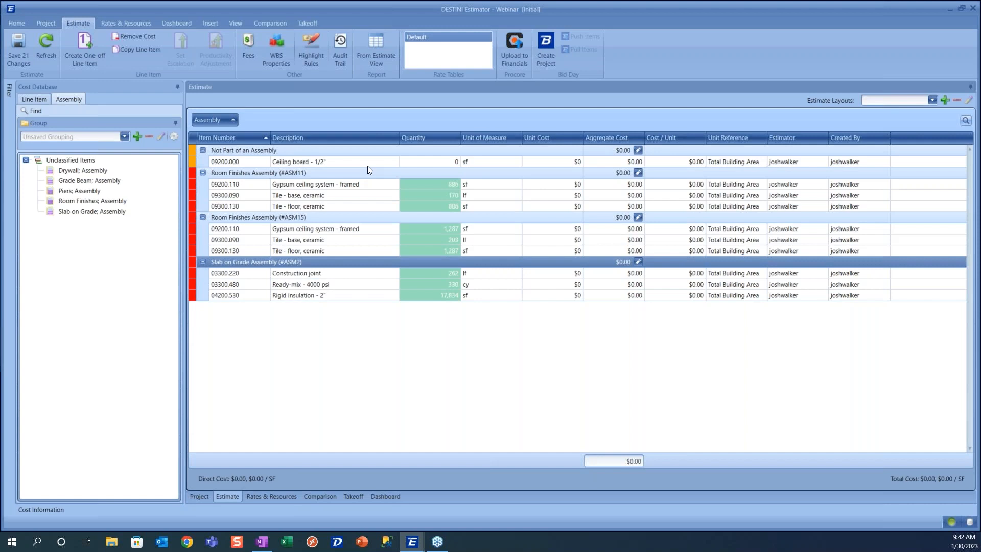
- Add the Formula column to the estimate between Quantity and Unit of Measure
right_click(573, 137)
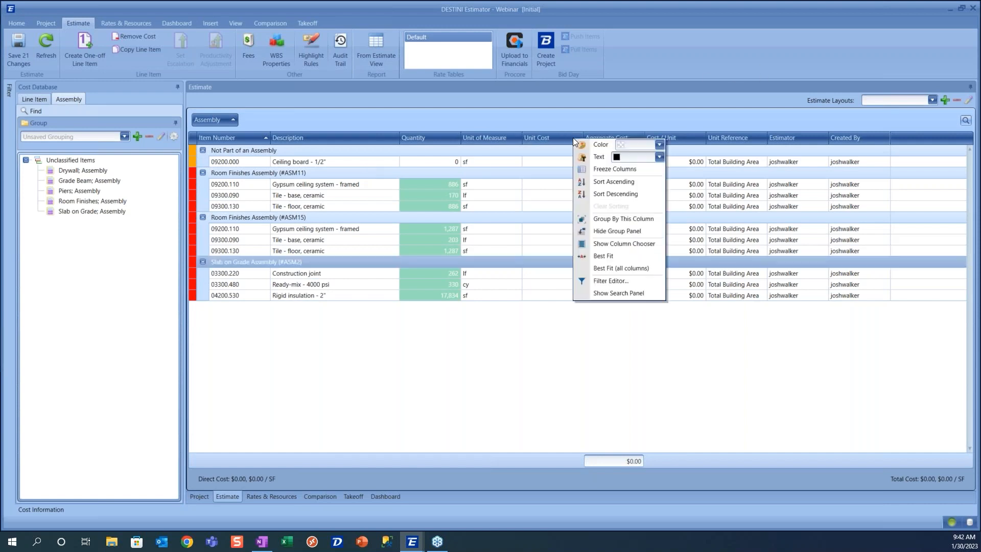
click(628, 244)
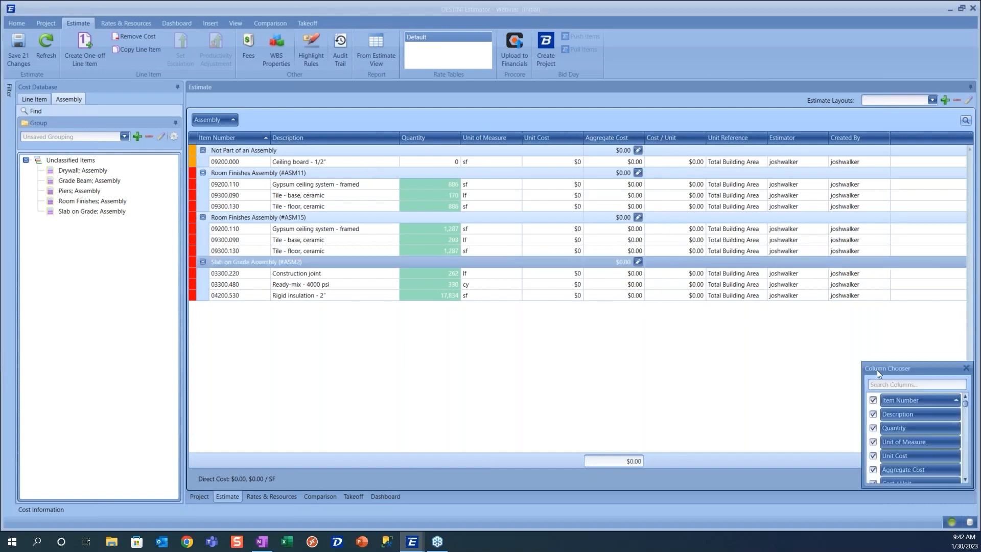
click(905, 385)
text(form)
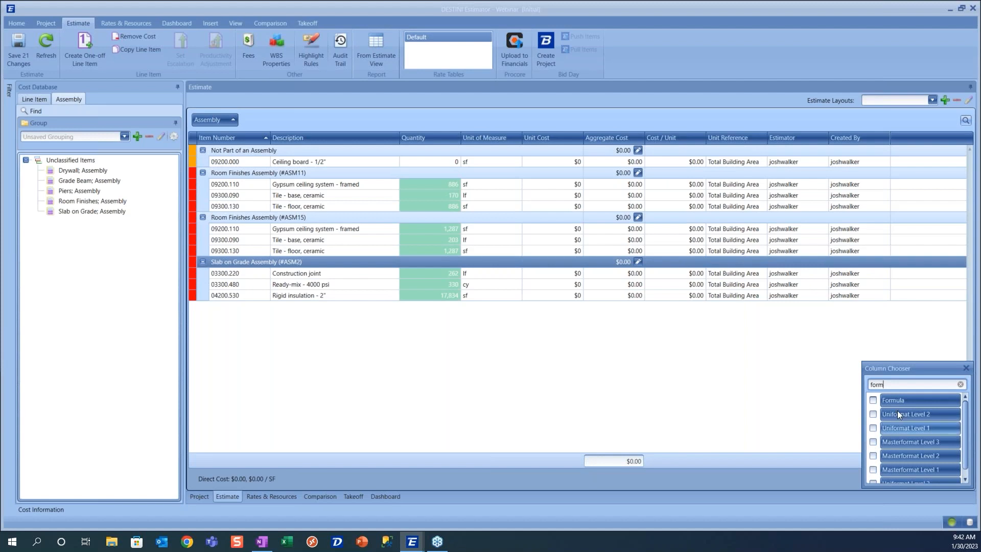
drag(904, 399, 462, 140)
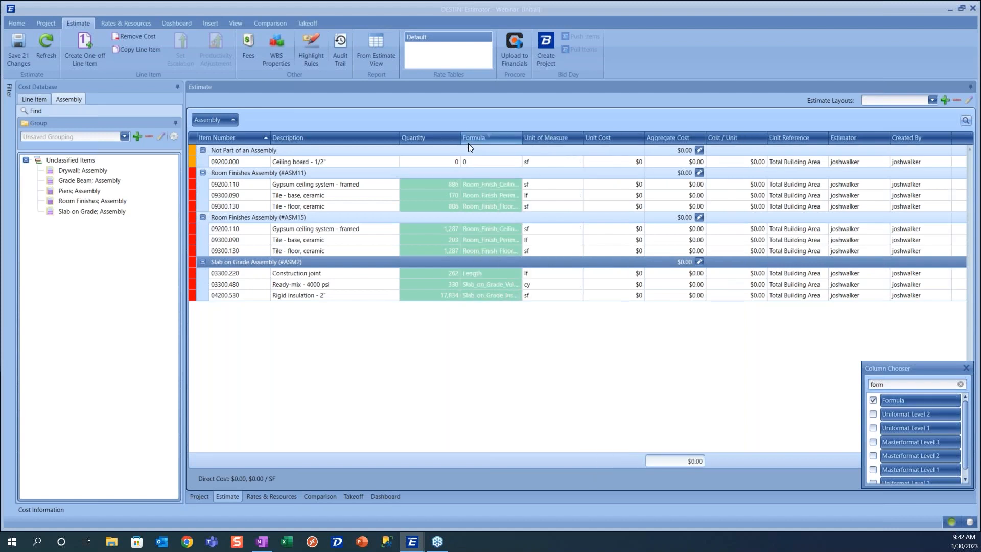
- Enter the formula 2+2 for the Ceiling board - 1/2" line item and close the column chooser
click(485, 163)
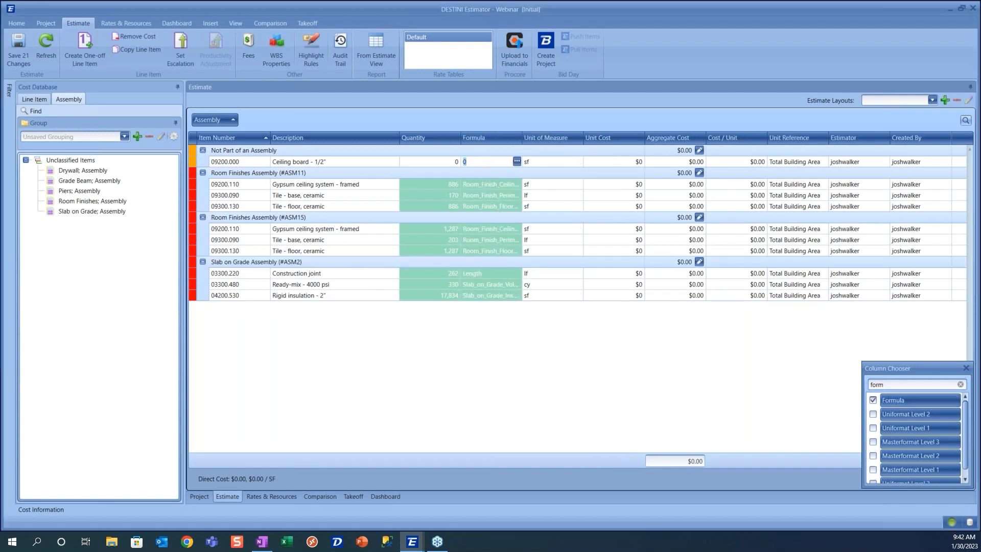
text(2+2)
key(Return)
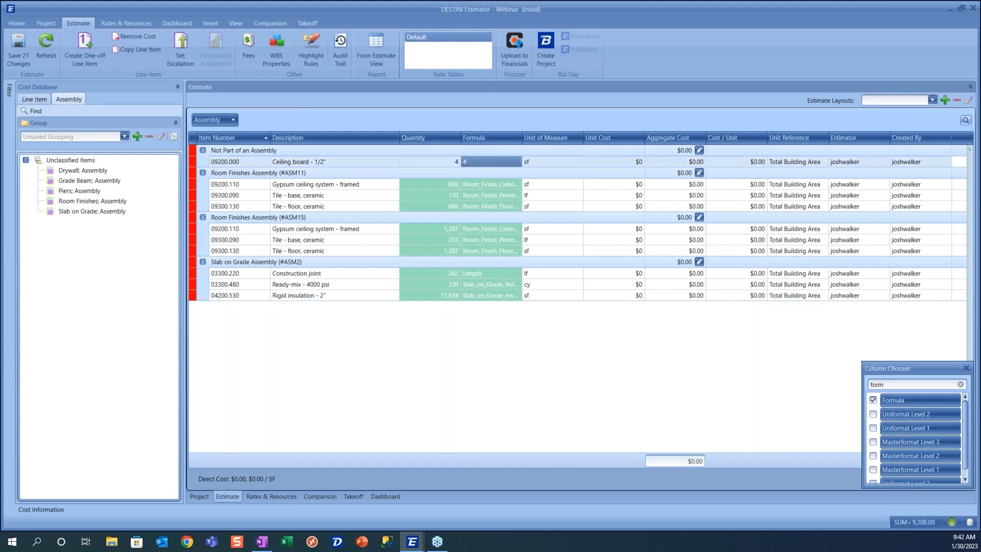
click(355, 252)
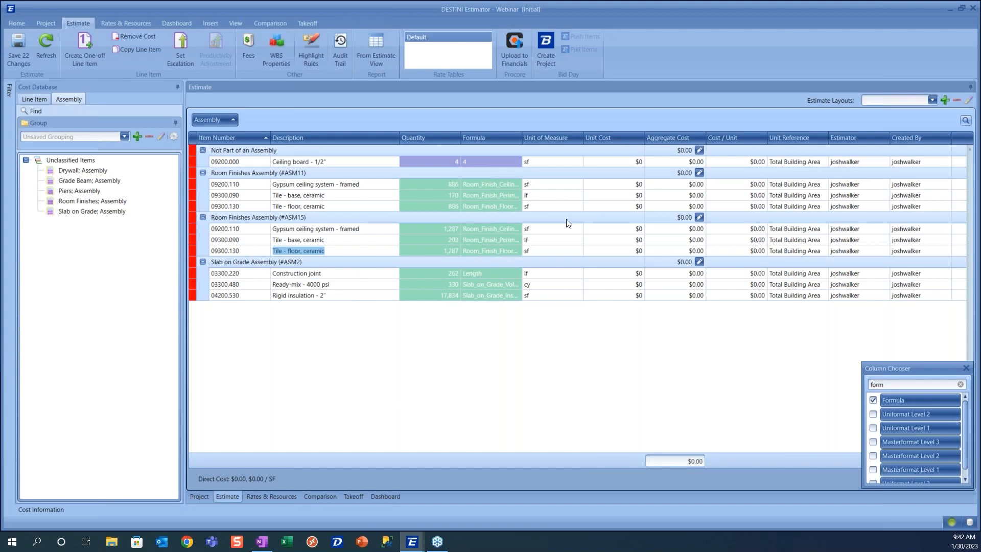
click(966, 368)
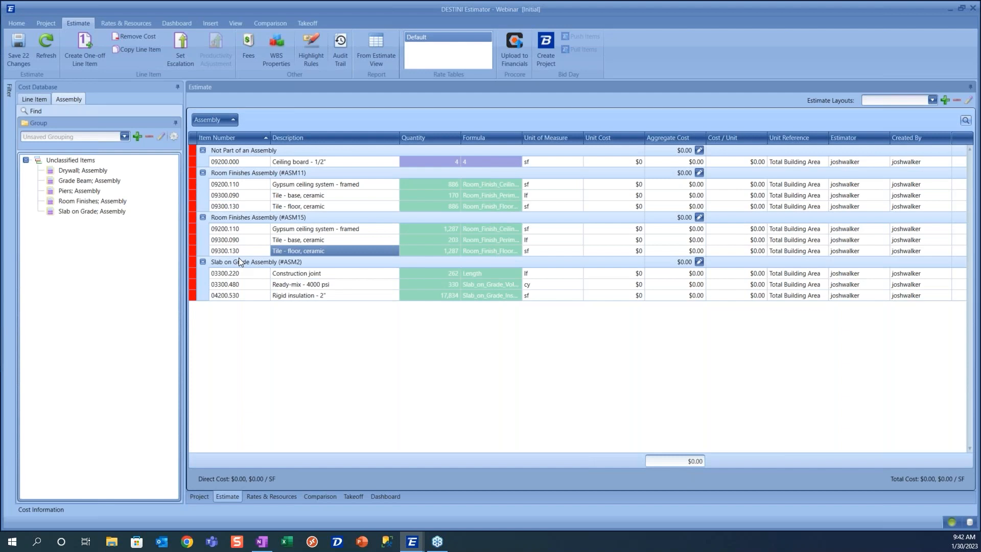
- Add a new fee of type Per Value to the estimate's fees and widen the Amount column
click(249, 47)
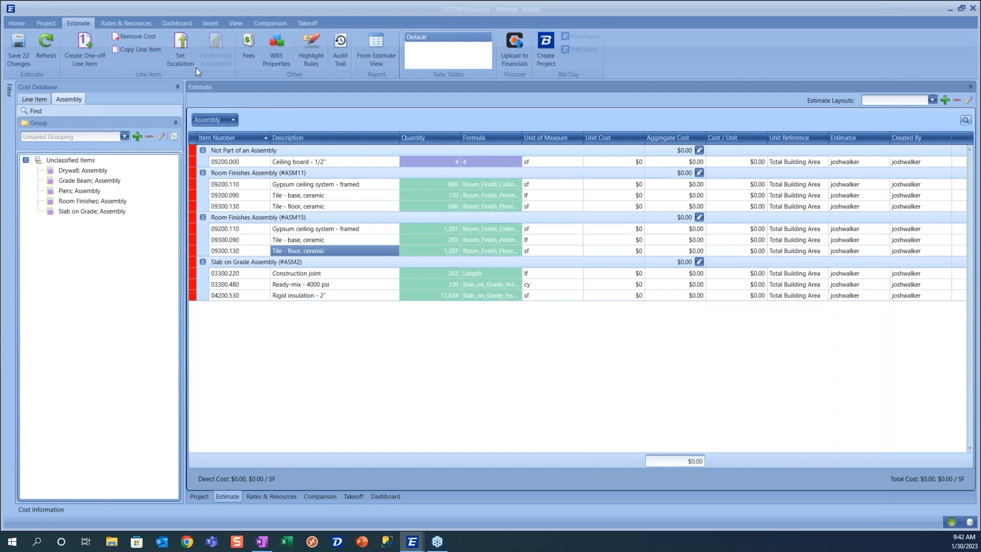
drag(234, 180, 441, 1)
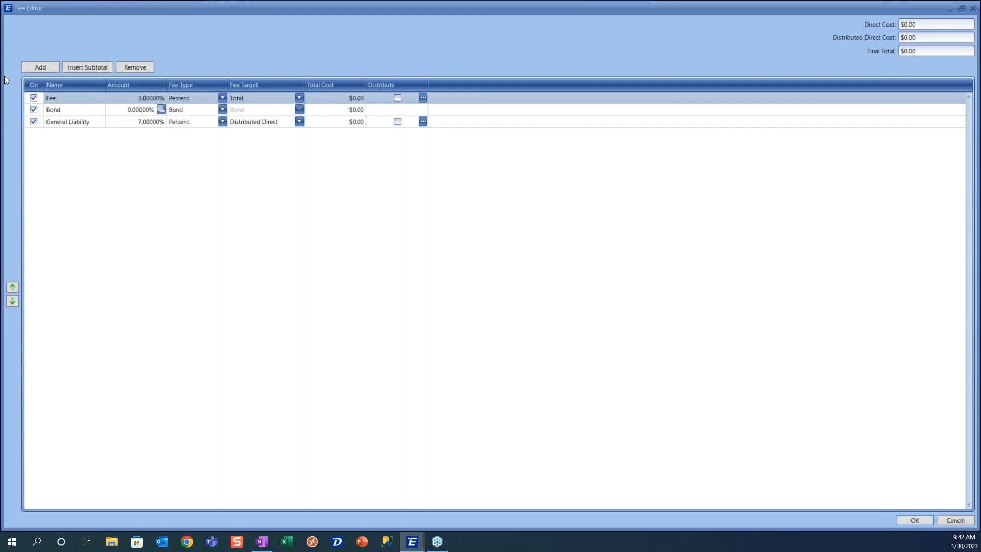
click(39, 68)
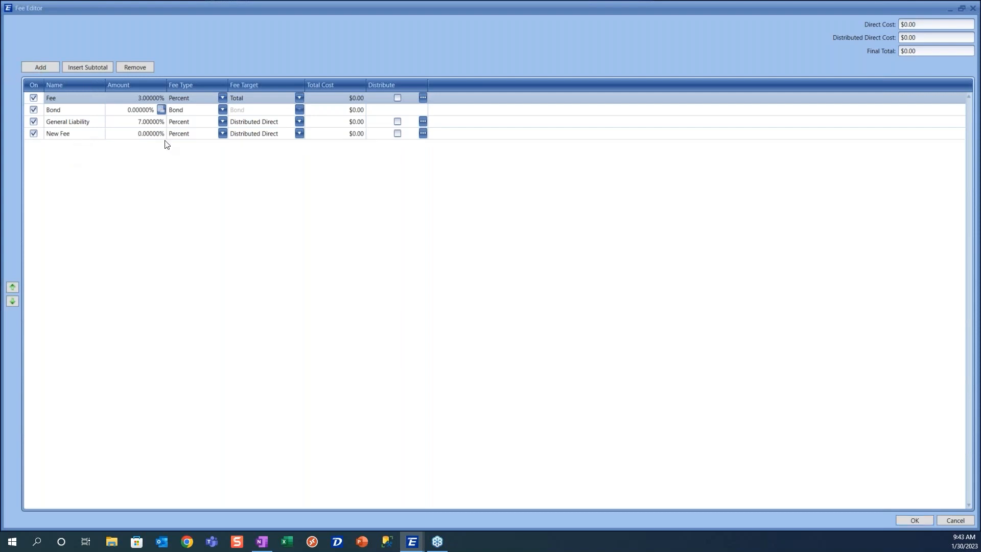
click(226, 136)
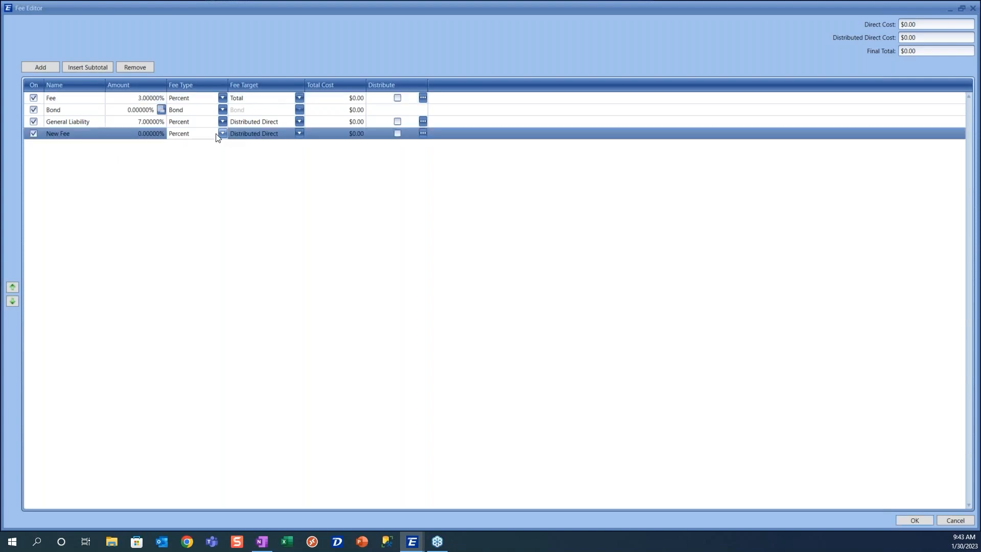
click(223, 134)
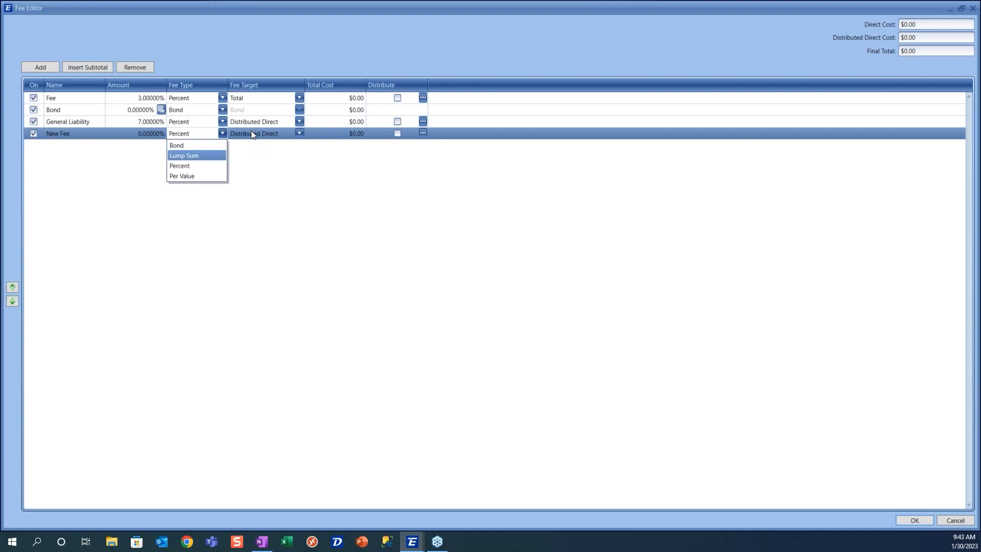
click(181, 176)
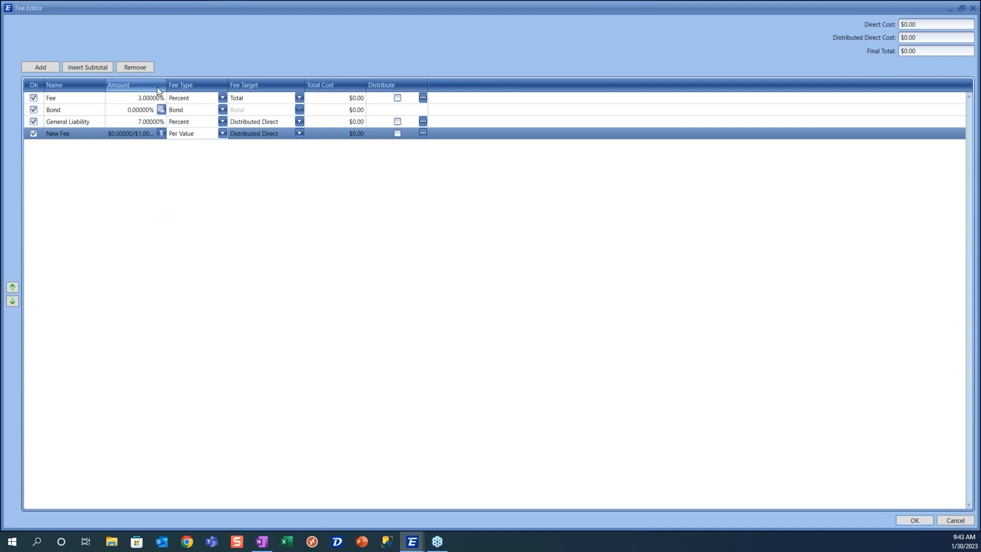
drag(166, 85, 215, 84)
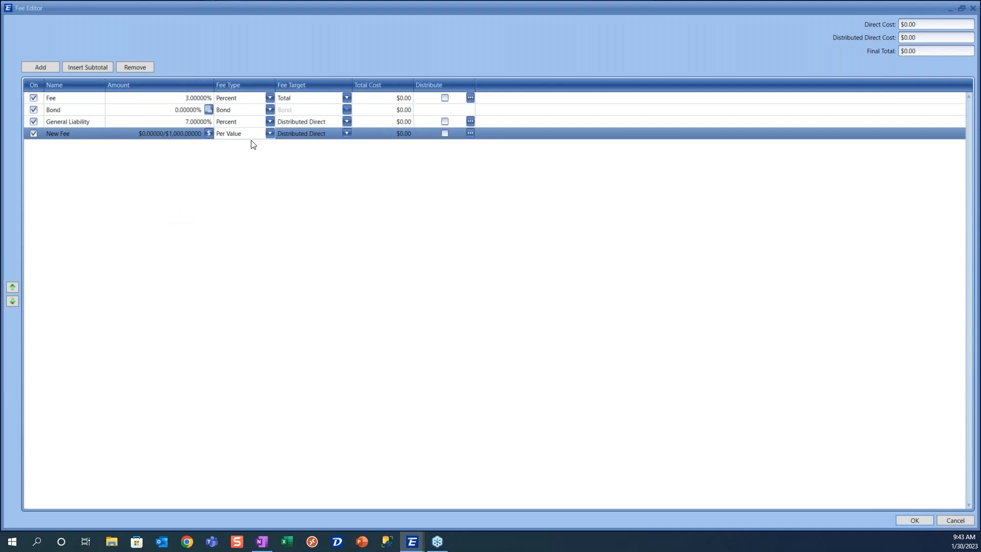
- Set the new fee's amount to $50 per $1,000, keep Distributed Direct as its target, and accept the fees
click(209, 134)
click(209, 133)
drag(189, 86, 283, 88)
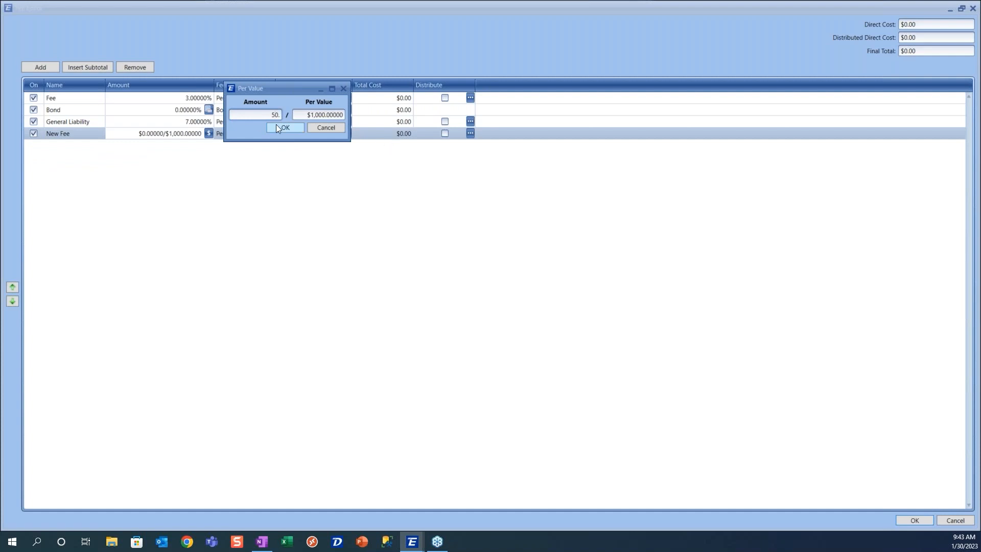
click(276, 126)
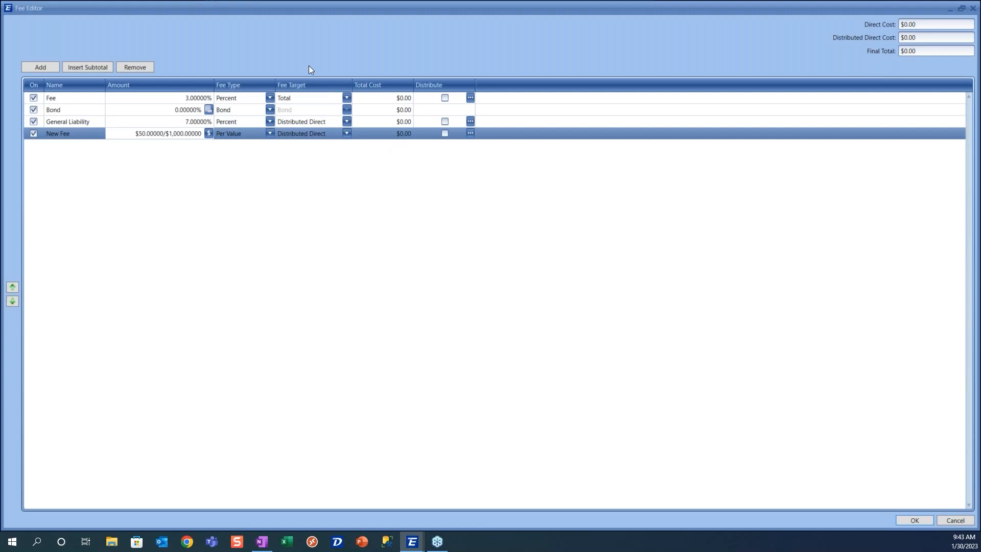
click(347, 134)
click(346, 134)
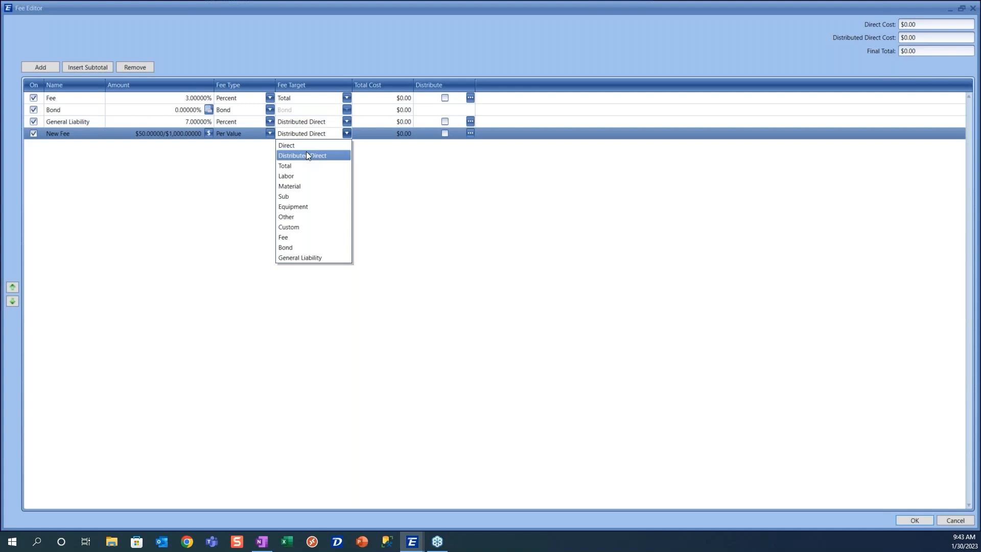
click(635, 355)
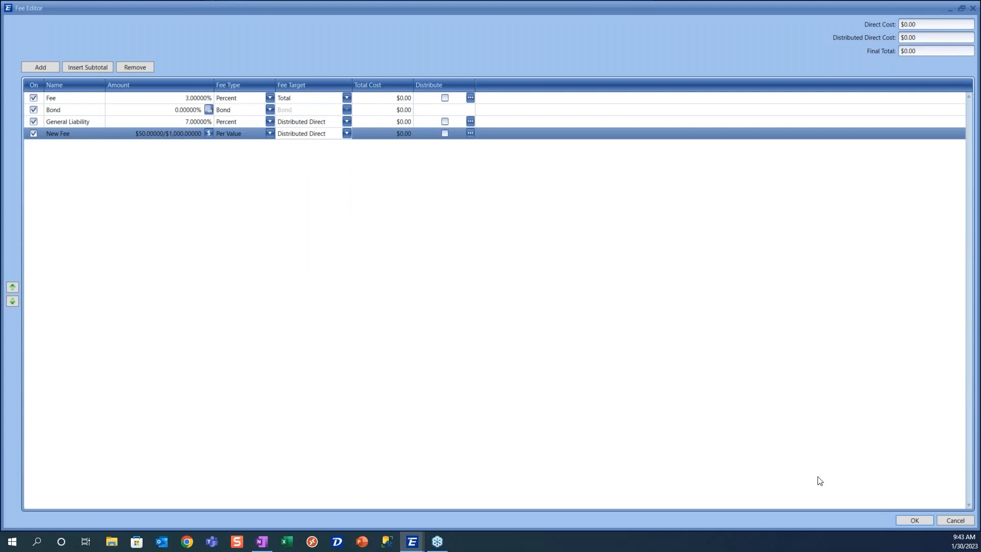
click(905, 522)
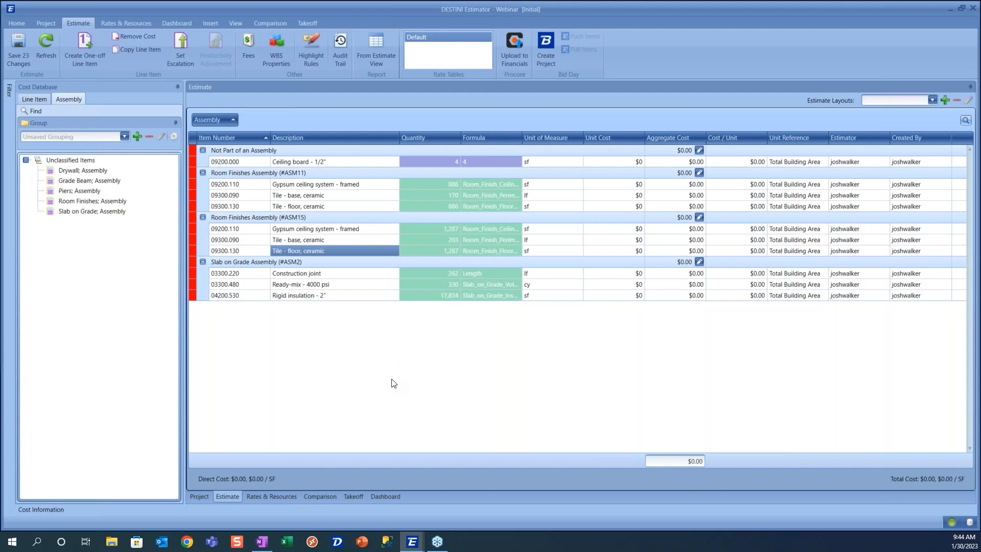
- Sum the Slab on Grade quantities, and set unit costs of $2 for Construction joint, $3 for Ready-mix and $4 for Rigid insulation
drag(424, 273, 427, 301)
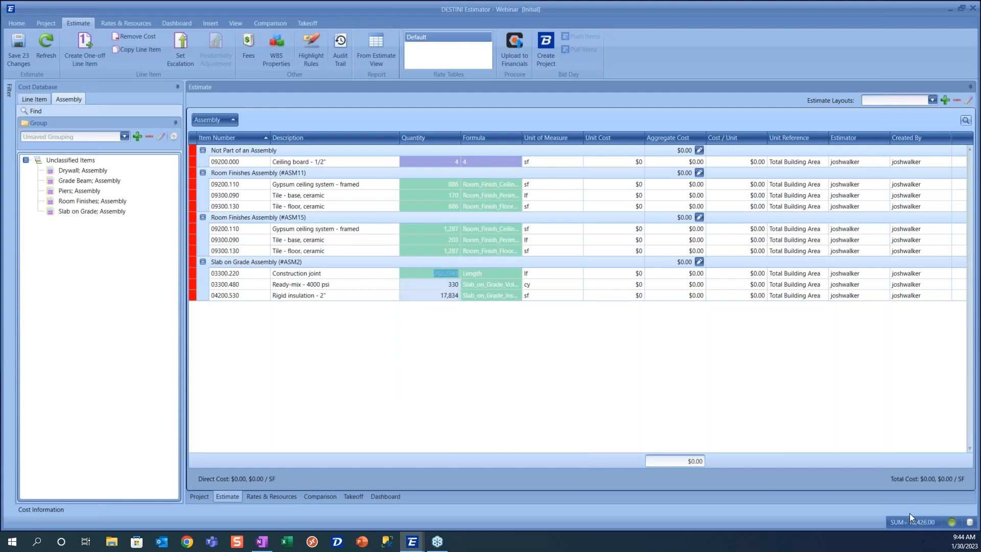
click(636, 273)
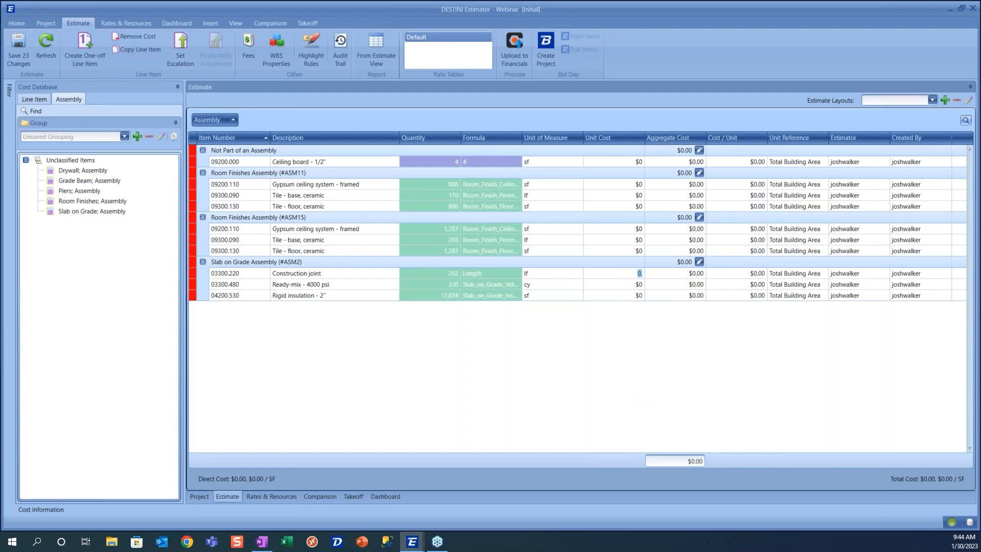
text(2)
key(Return)
text(3)
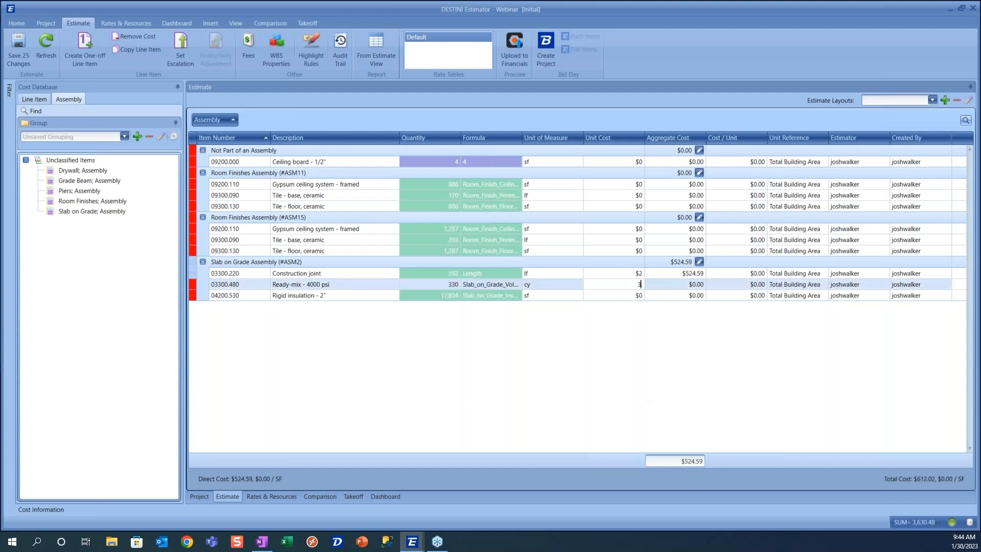
key(Return)
text(4)
key(Return)
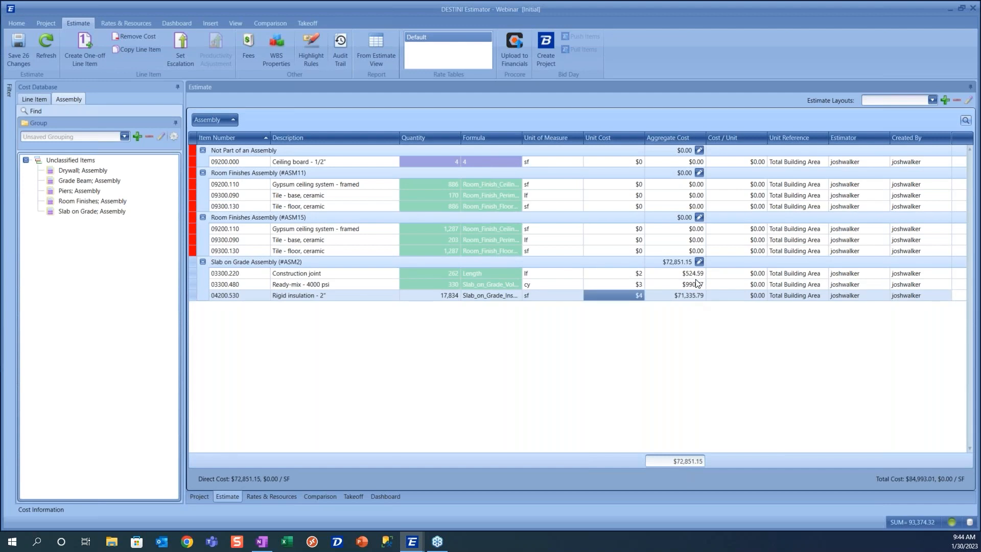
- Sum the three Slab on Grade aggregate costs, and the quantities of Construction joint and Ready-mix
drag(695, 274, 695, 295)
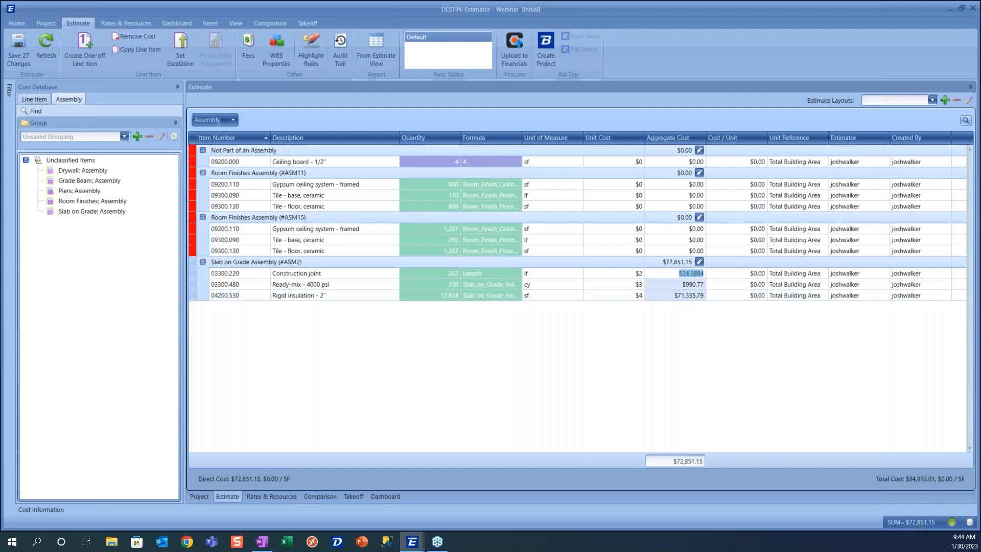
drag(446, 273, 446, 284)
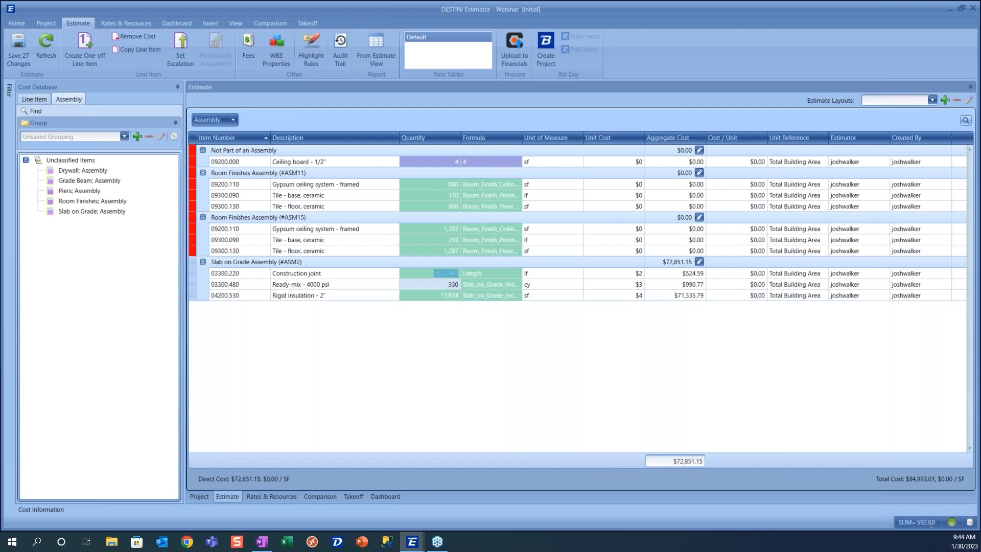